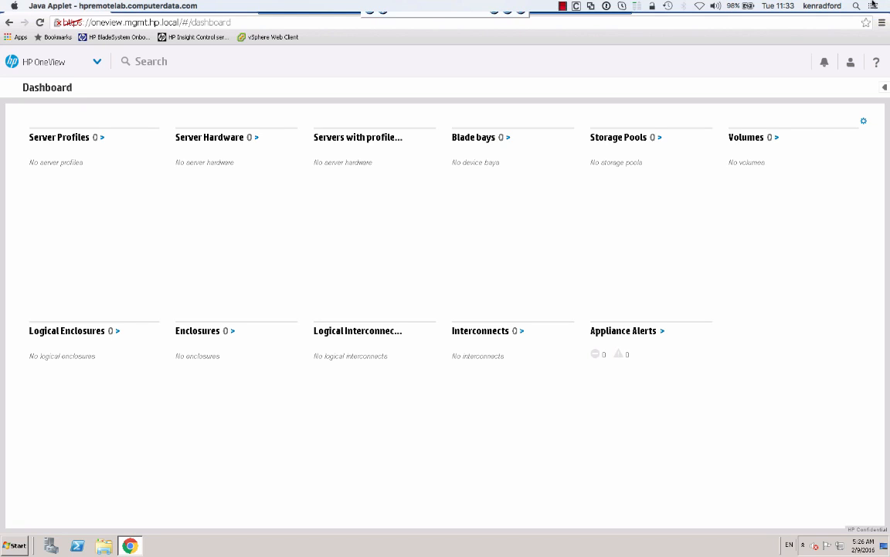
Start a new network on the Networks page, named "vlan 1-a" with the type Ethernet.
click(94, 63)
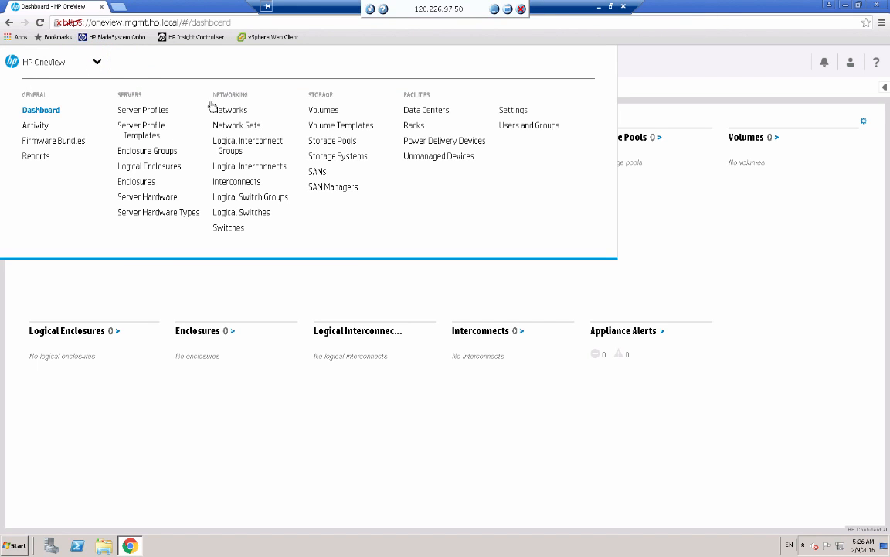
click(231, 112)
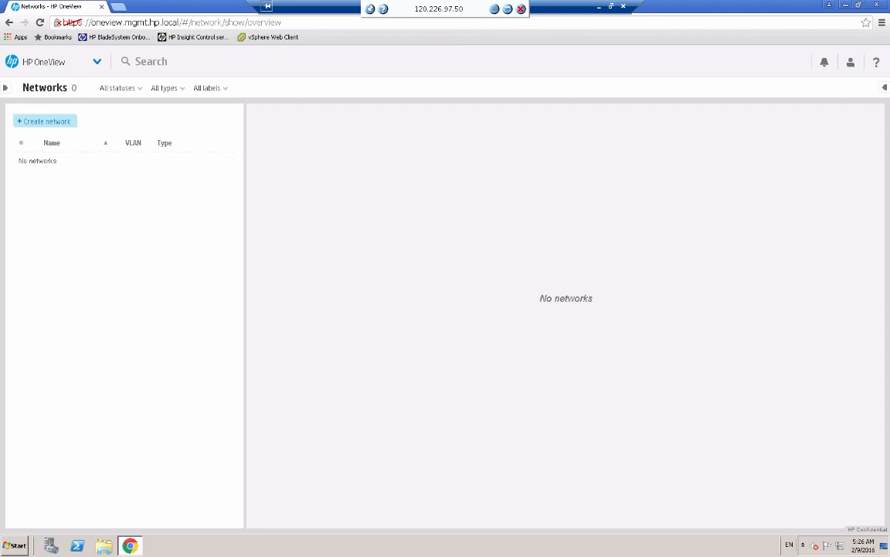
click(48, 122)
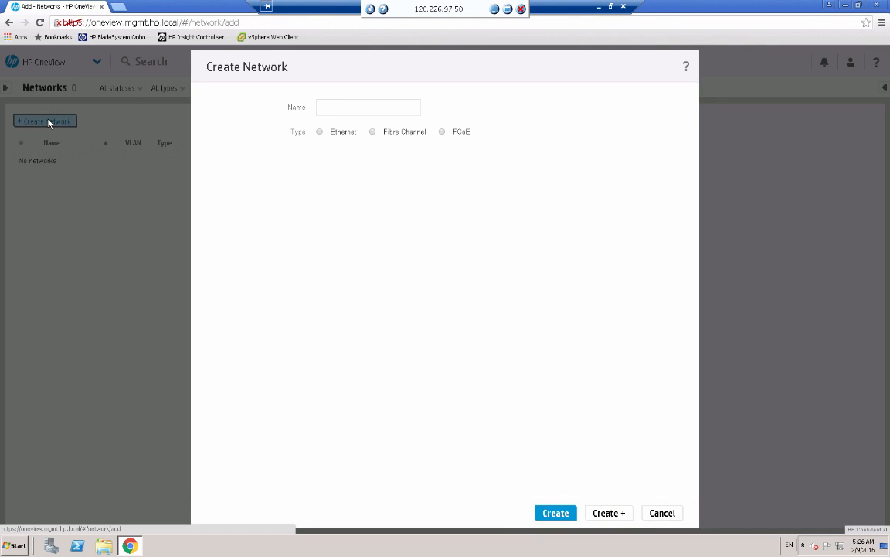
click(350, 108)
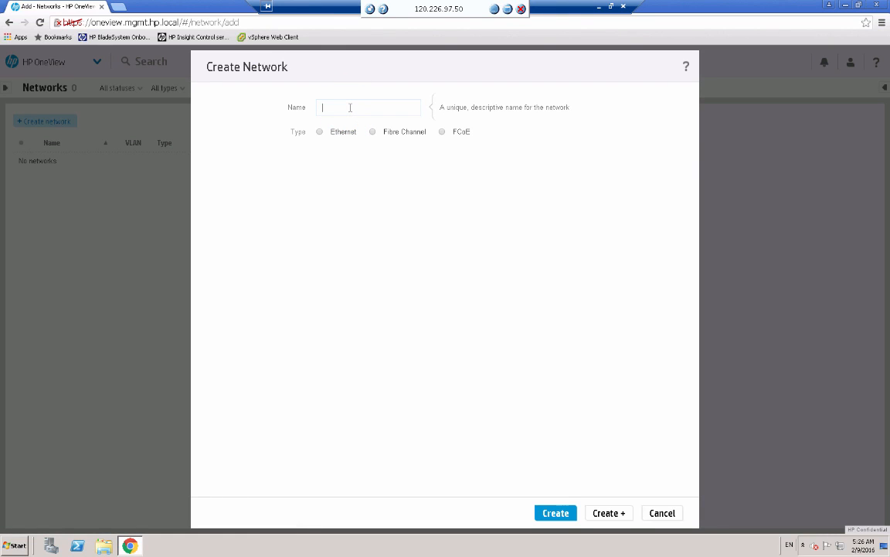
text(vlan 1-a)
click(318, 136)
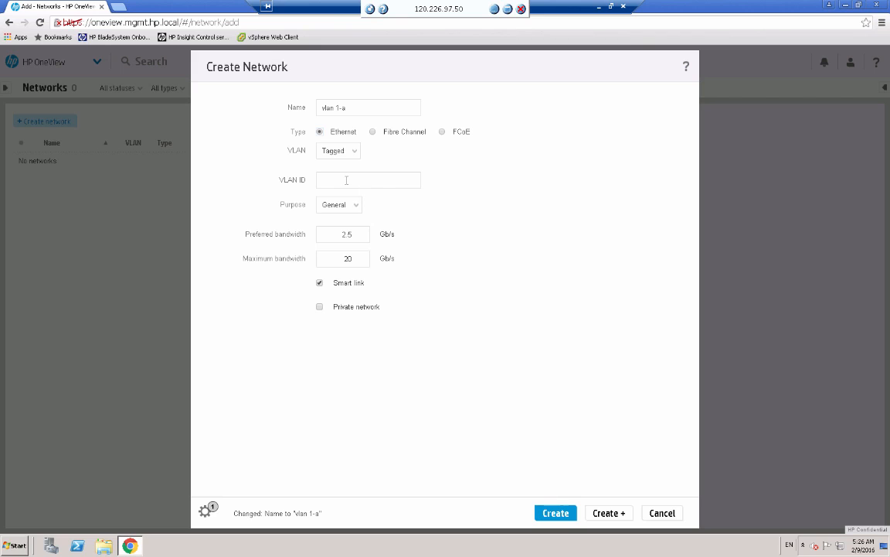
Give the new Ethernet network VLAN ID 1 and the purpose Management.
click(347, 180)
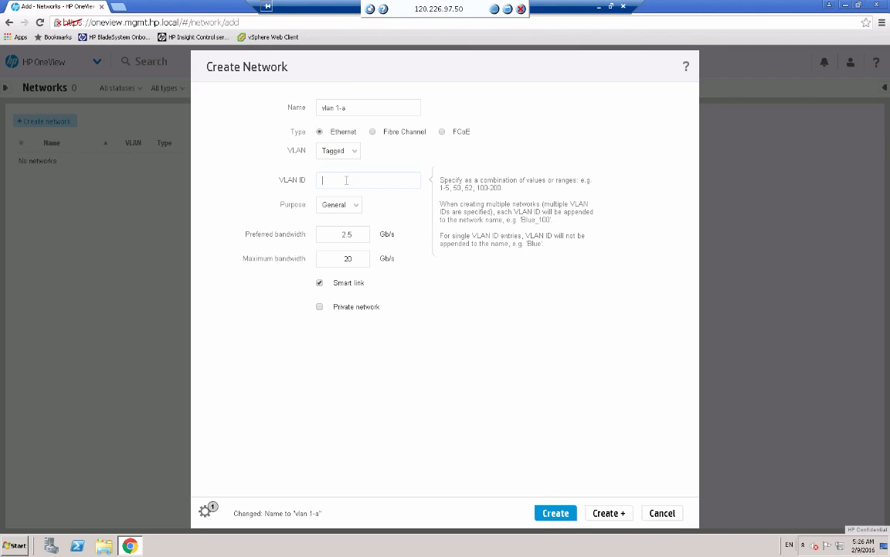
text(1)
click(359, 206)
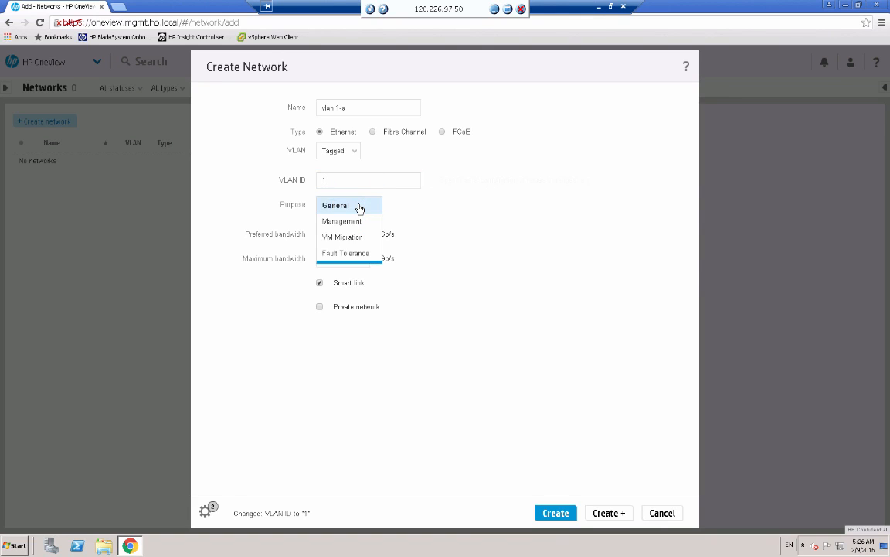
click(346, 221)
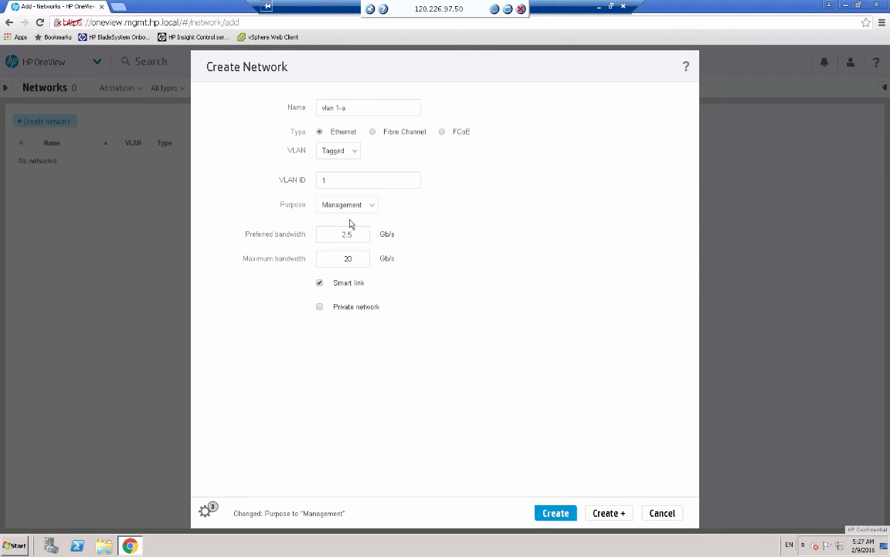
Set the preferred bandwidth to 0.5 Gb/s and the maximum to 10 Gb/s, and create the network with the form kept open for another.
click(343, 234)
drag(342, 234, 347, 234)
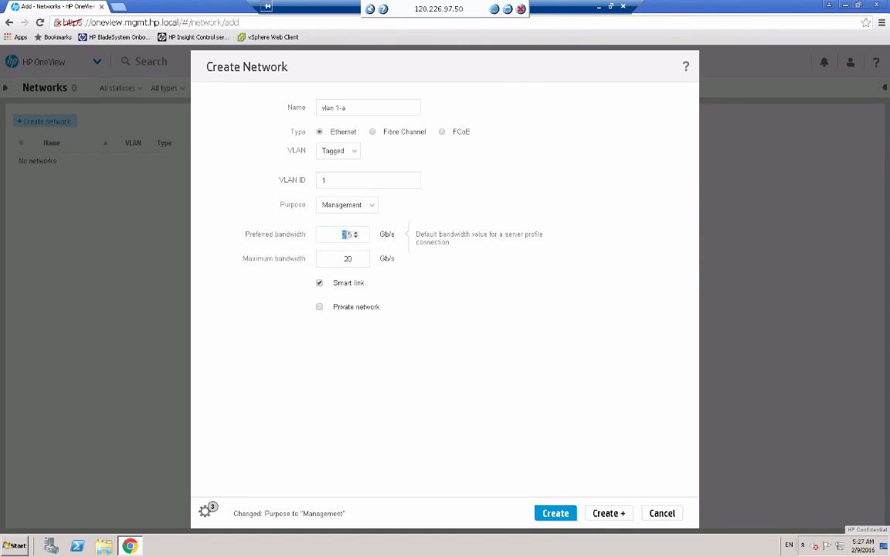
text(0)
click(347, 259)
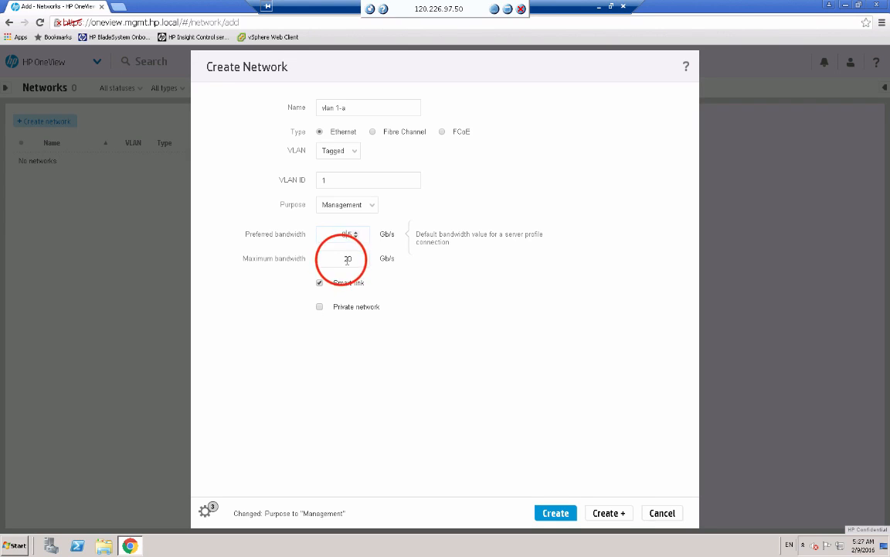
drag(345, 259, 352, 259)
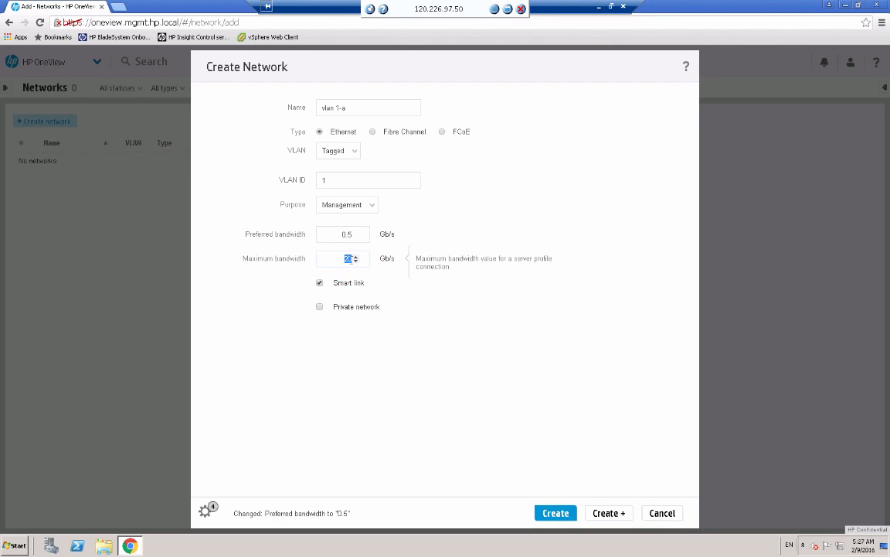
text(10)
click(616, 514)
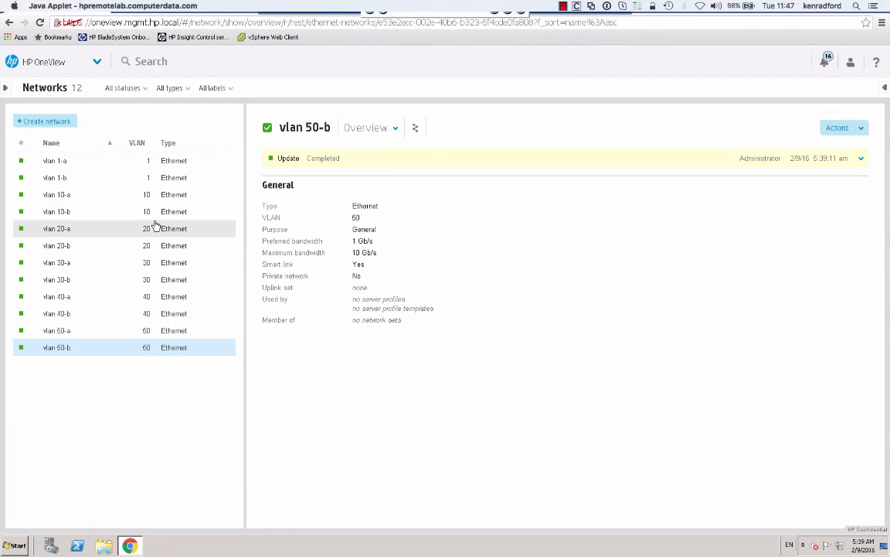
Review the purpose and bandwidth settings of the "-a" and "-b" VLAN networks in the network list.
click(97, 135)
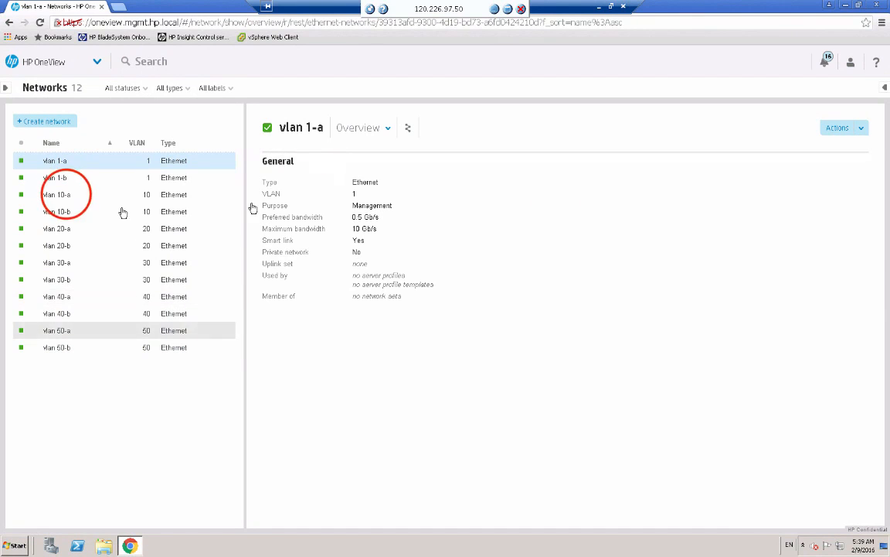
click(67, 195)
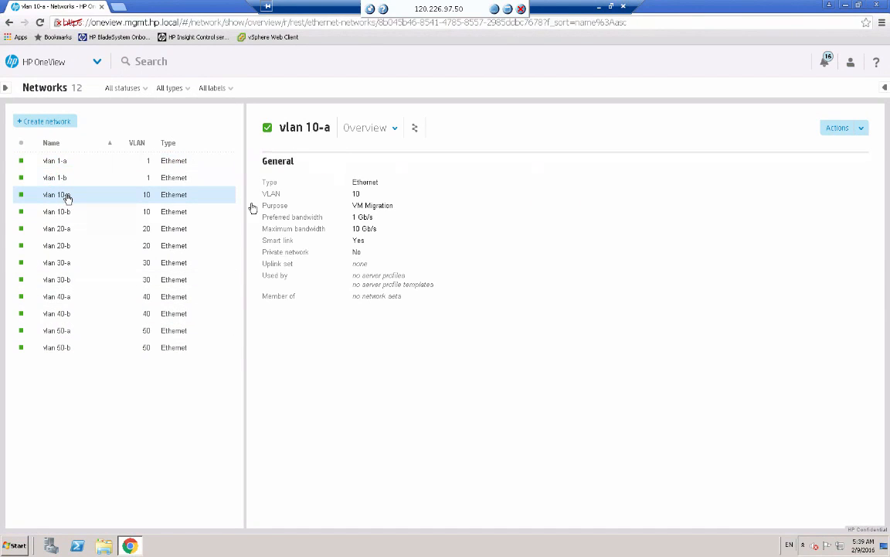
click(398, 205)
click(69, 229)
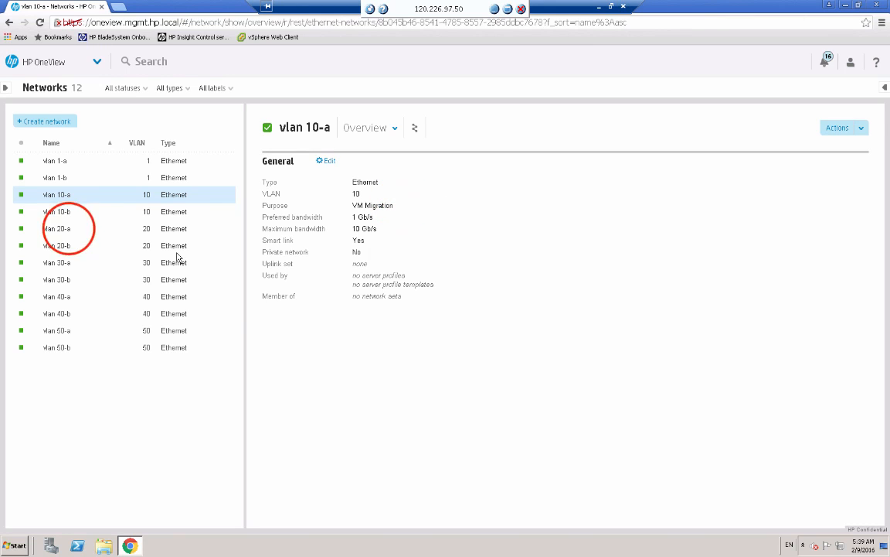
click(392, 203)
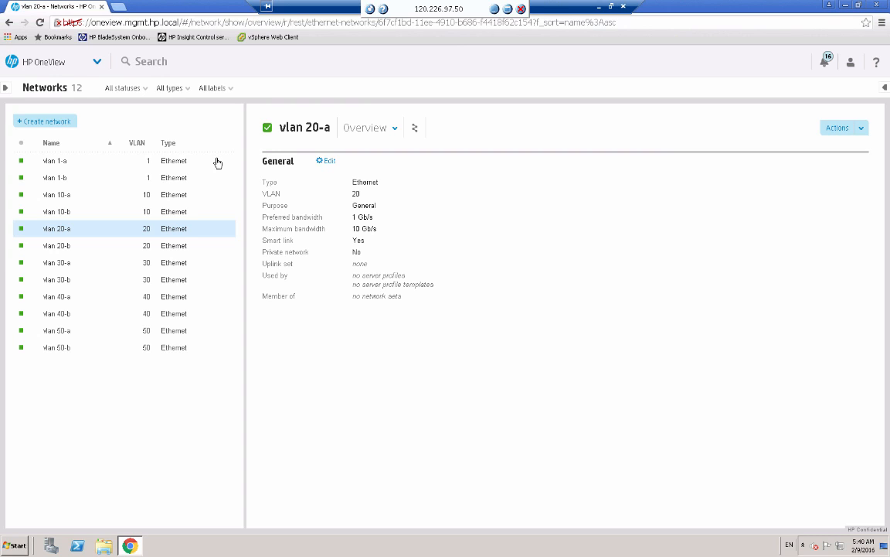
click(76, 184)
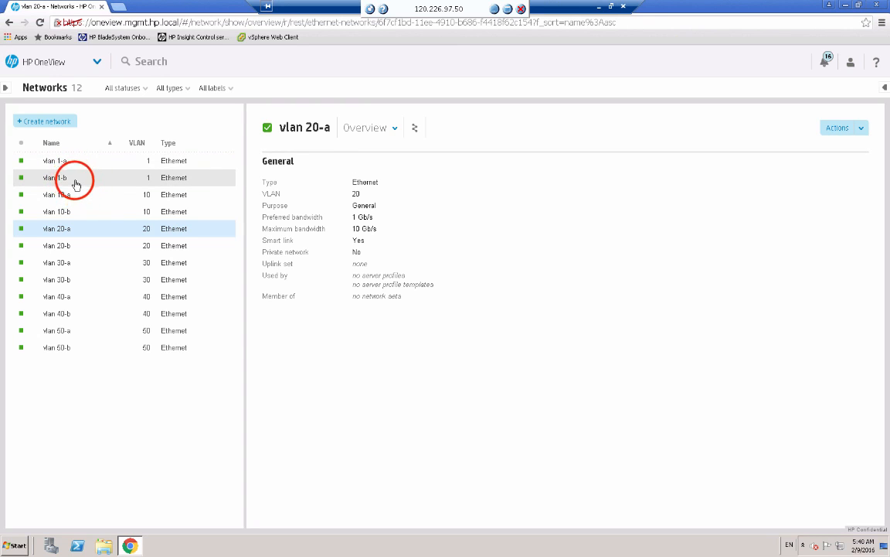
click(65, 210)
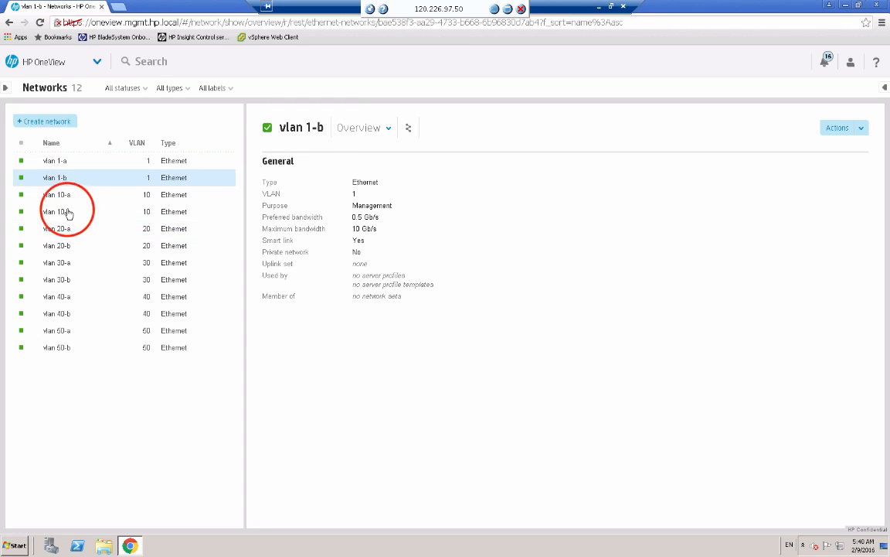
click(61, 246)
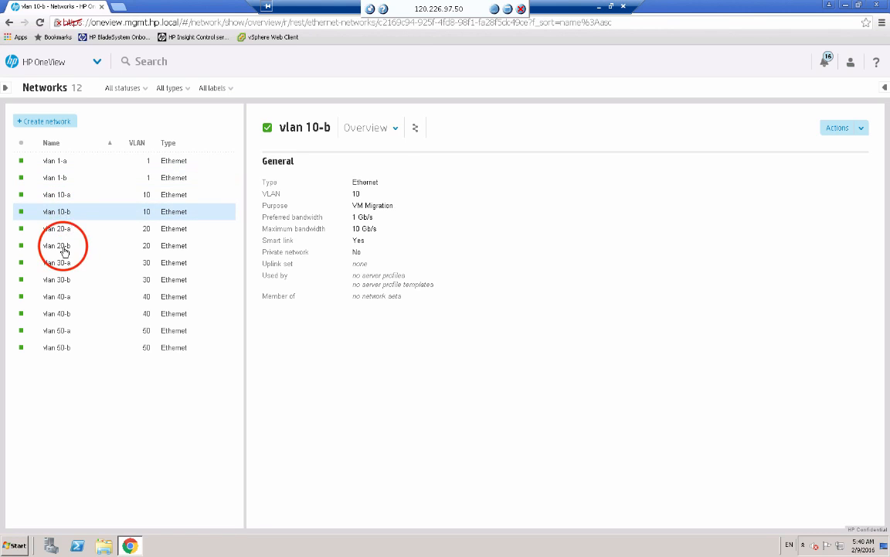
click(62, 278)
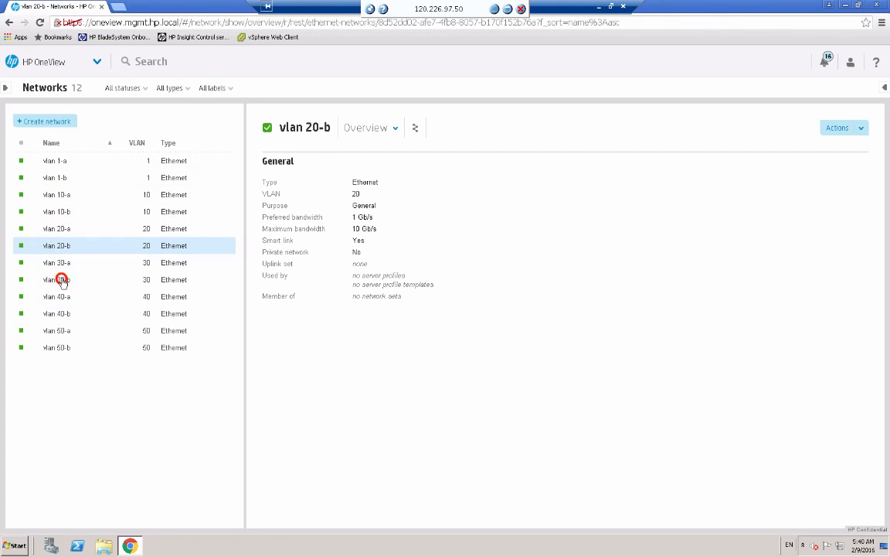
click(58, 313)
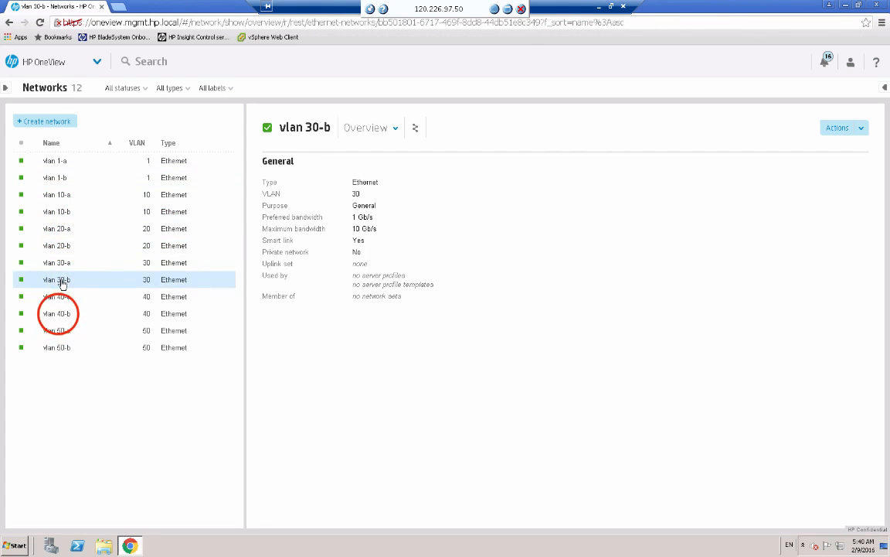
click(60, 347)
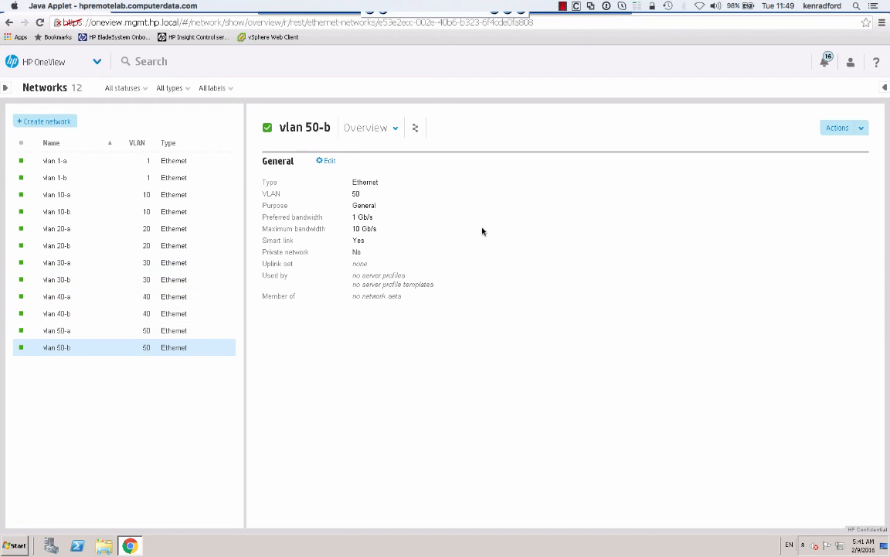
Start another new network named "FCoE fabric-a" with the type Fibre Channel.
click(50, 121)
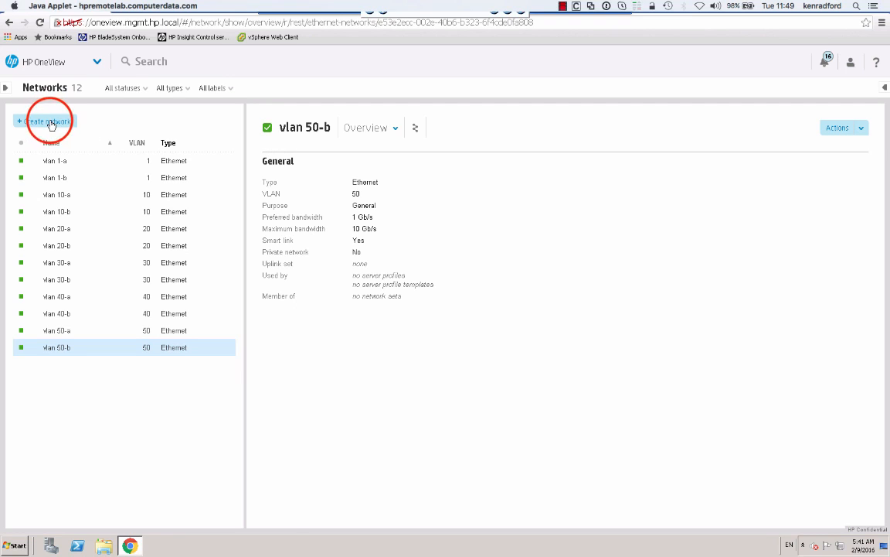
click(347, 105)
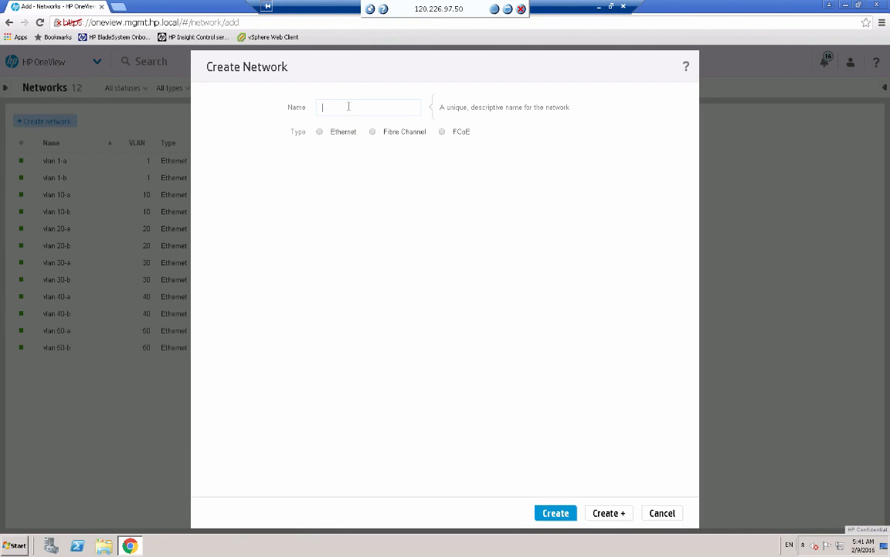
text(FCoE fabric-a)
click(373, 132)
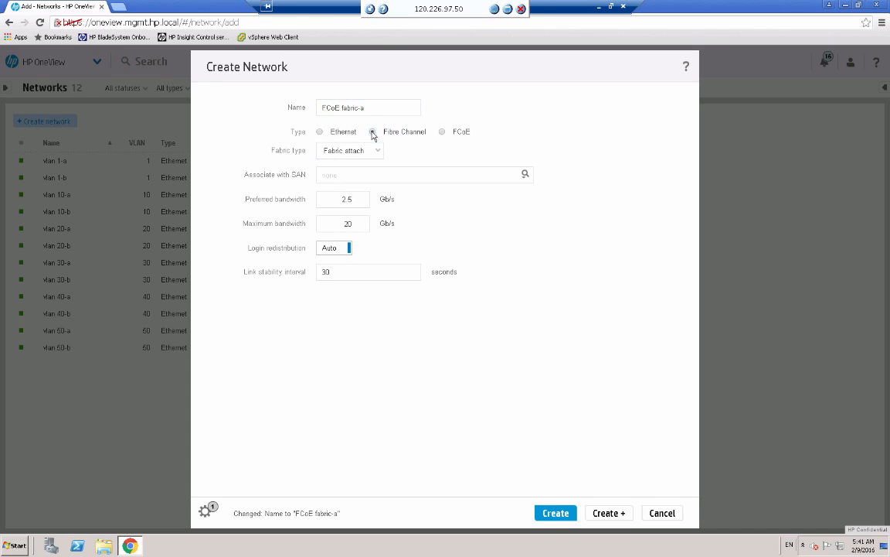
Set the preferred bandwidth to 4 Gb/s and the maximum to 10 Gb/s, and create the fabric-attach network with the form kept open.
mouse_move(369, 154)
click(341, 199)
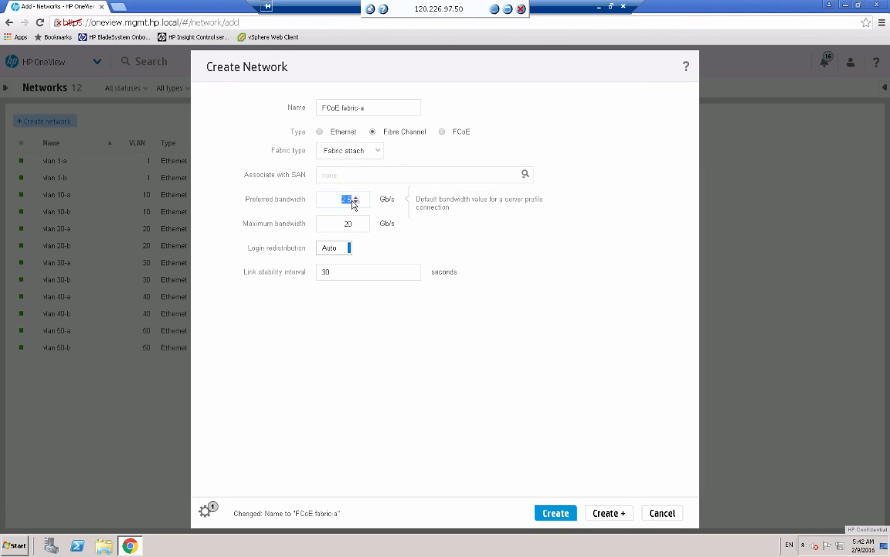
text(4)
click(345, 223)
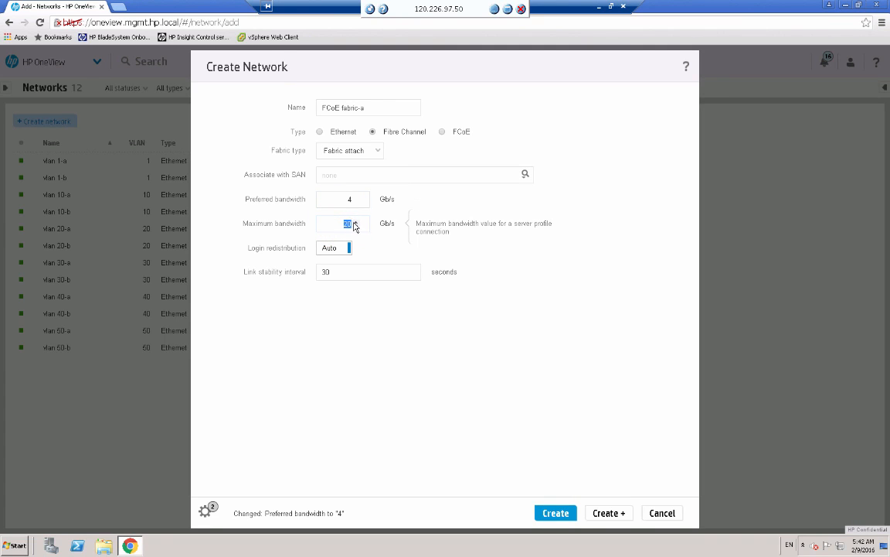
text(1)
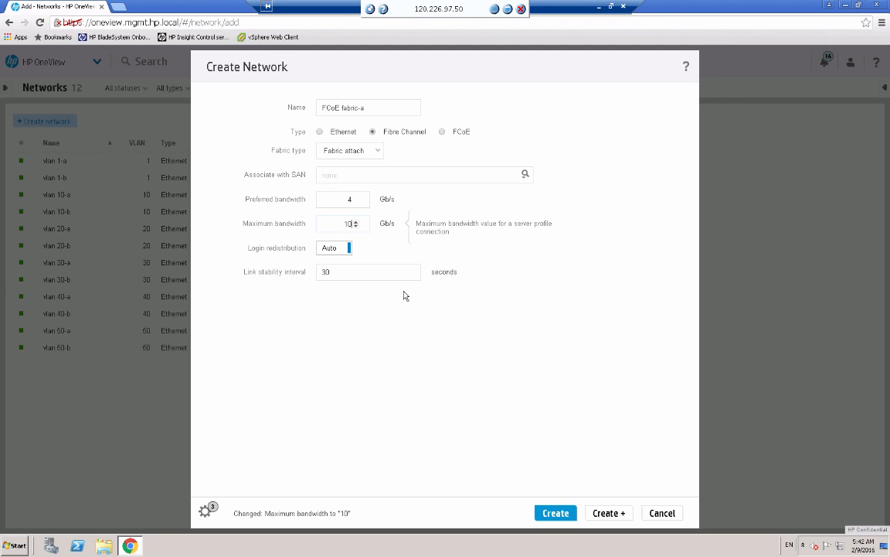
click(612, 515)
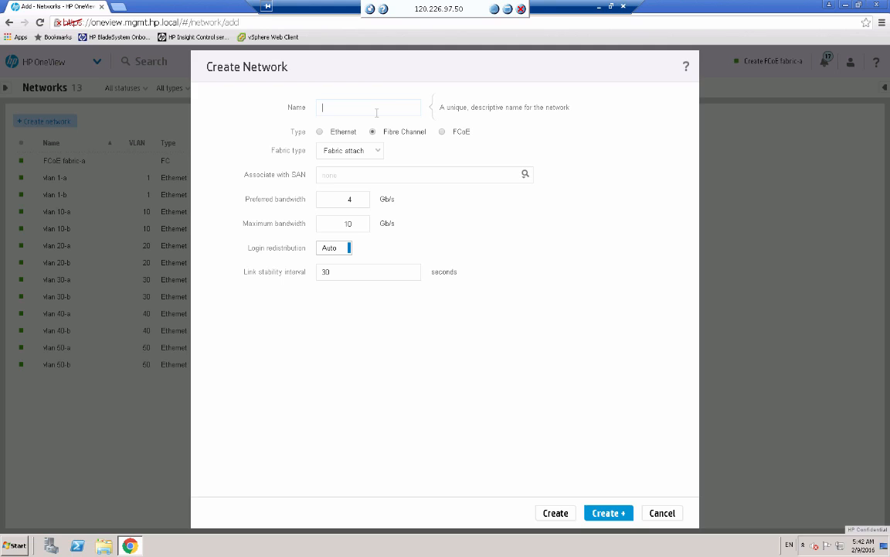
Create a second fabric-attach Fibre Channel network named "FCoE fabric-b" with the same settings, keeping the form open for another.
text(FCoE fabric-b)
mouse_move(365, 175)
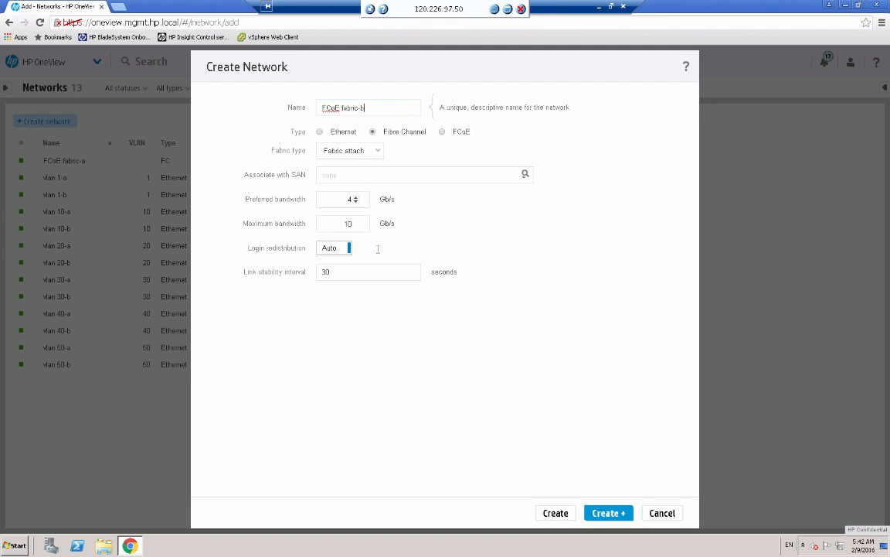
click(606, 512)
Create a Fibre Channel network named "FCoE direct-a" with the fabric type Direct attach, keeping the form open for another.
click(331, 105)
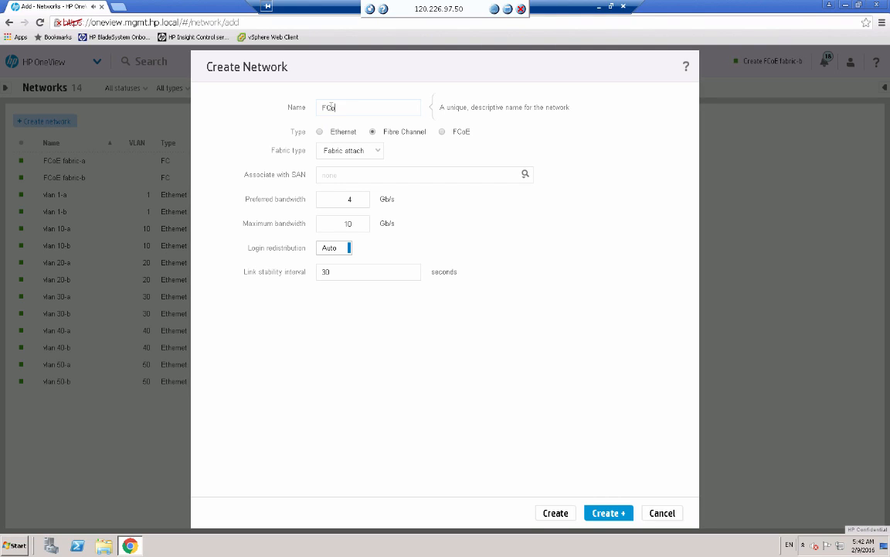
text(FCoE direct-a)
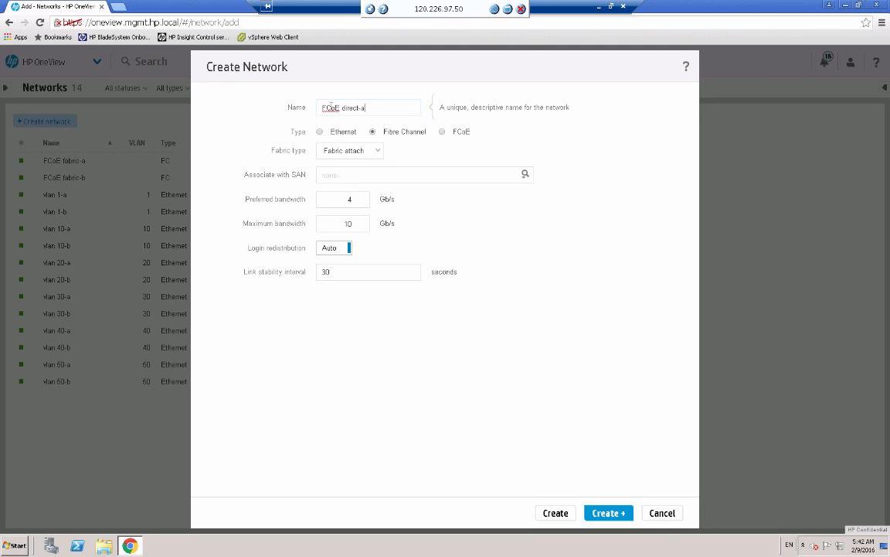
click(352, 151)
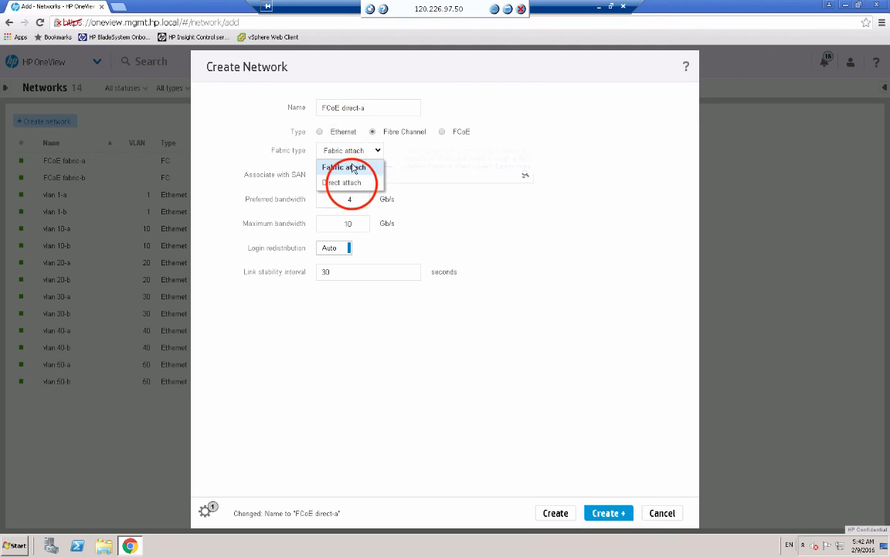
click(353, 184)
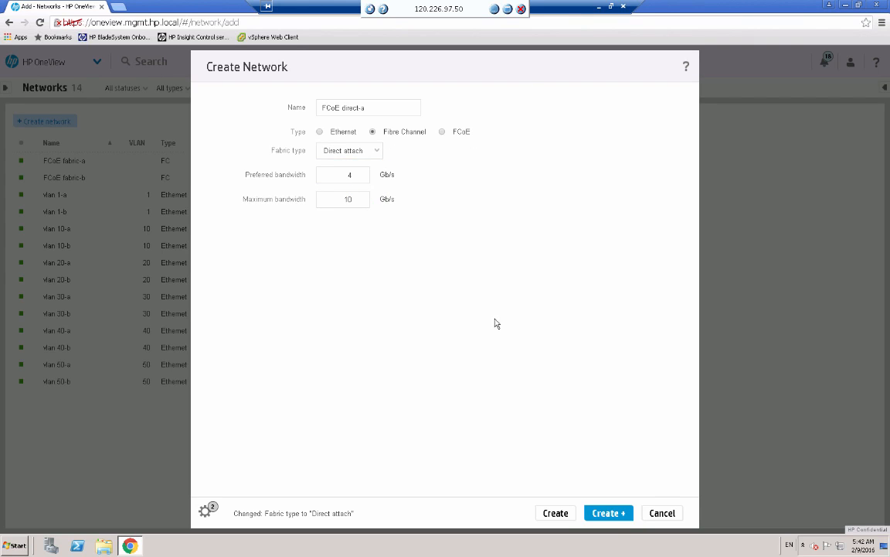
click(609, 513)
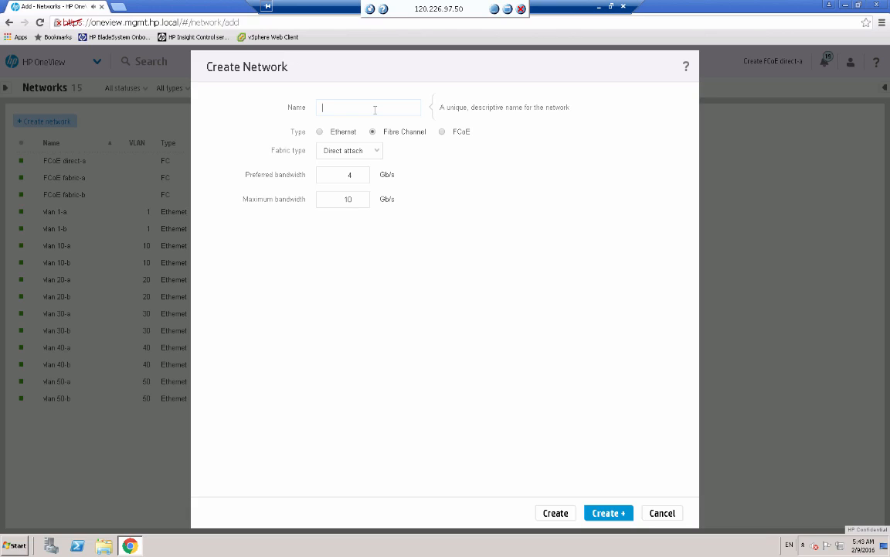
Create the direct-attach Fibre Channel network "FCoE direct-b" and look through the details of the direct and fabric networks.
text(FCoE direct-b)
click(555, 514)
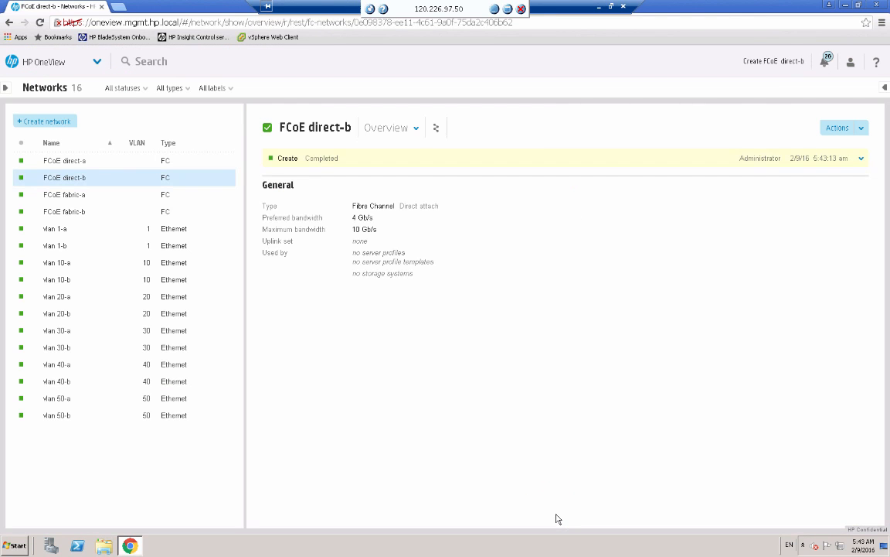
click(76, 163)
click(75, 179)
click(74, 196)
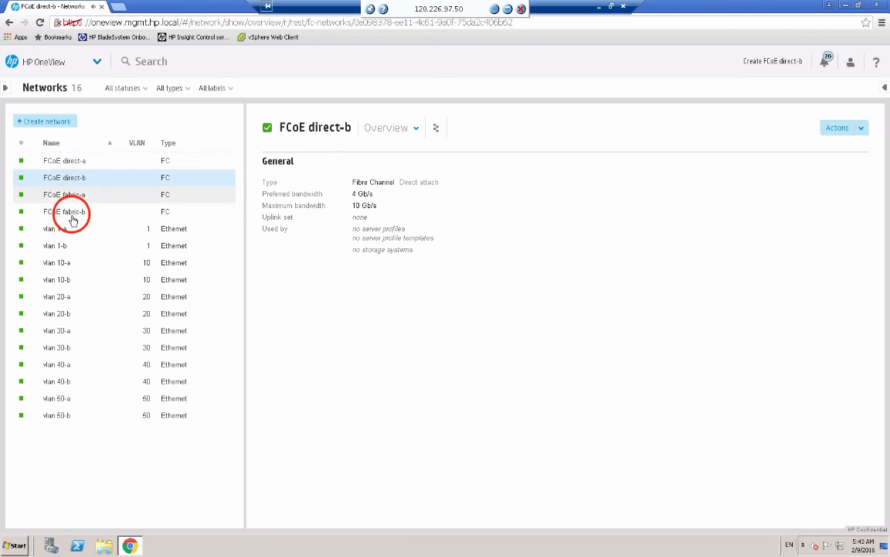
click(72, 213)
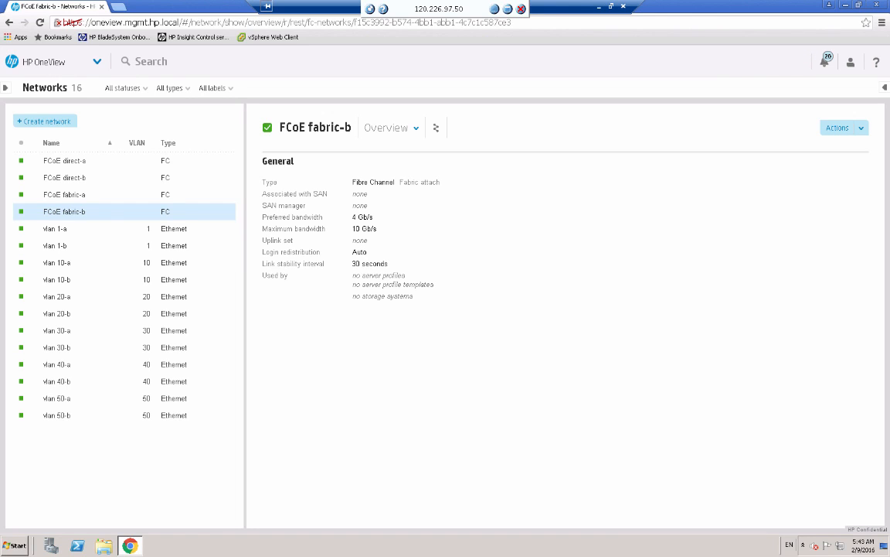
Create a network set named "vlan set-a" containing vlan 20-a, vlan 30-a and vlan 40-a, keeping the form open for another.
click(97, 61)
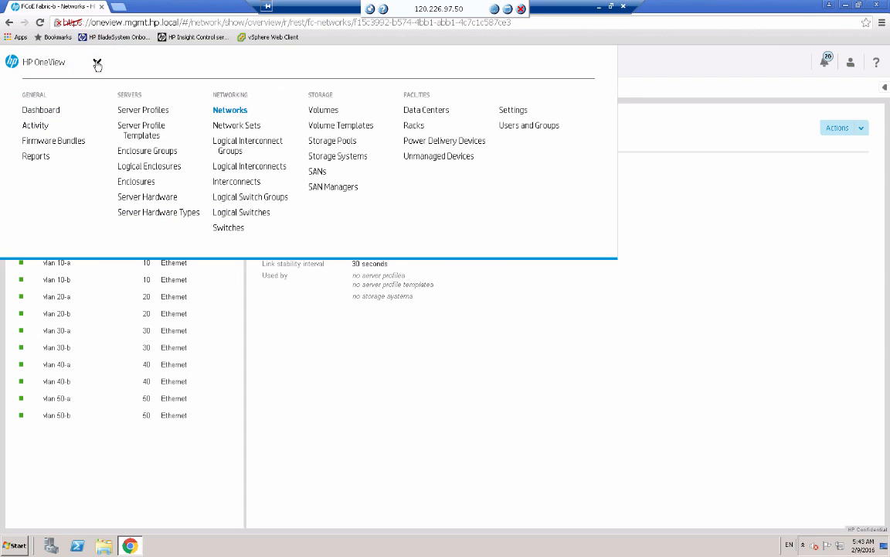
click(243, 126)
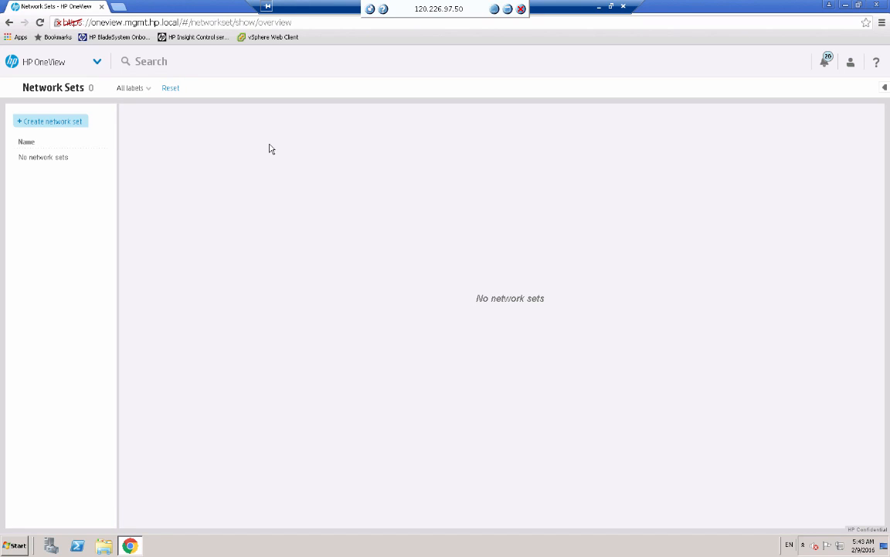
click(55, 121)
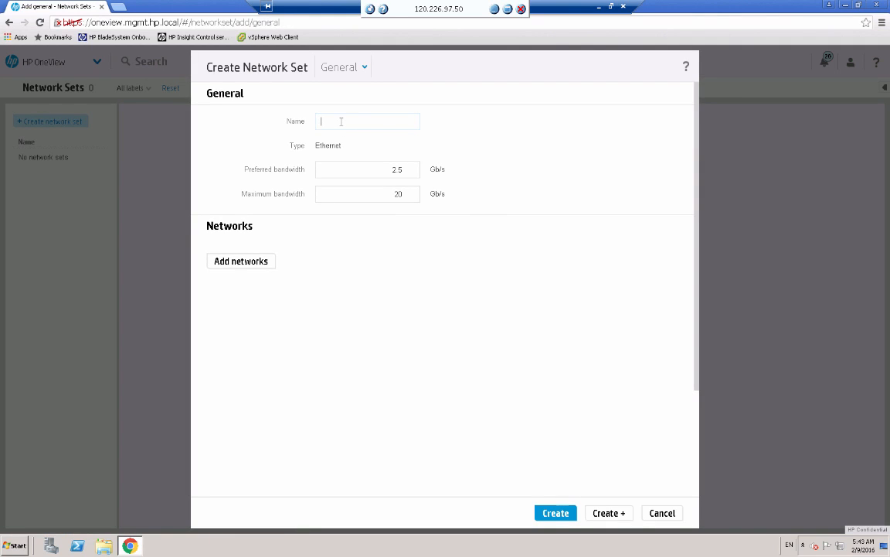
text(vlan set-a)
click(253, 265)
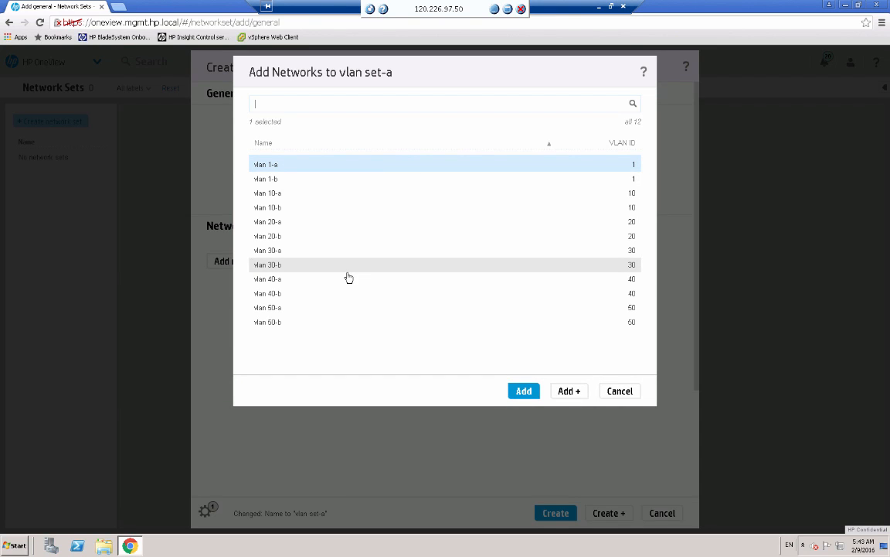
click(276, 224)
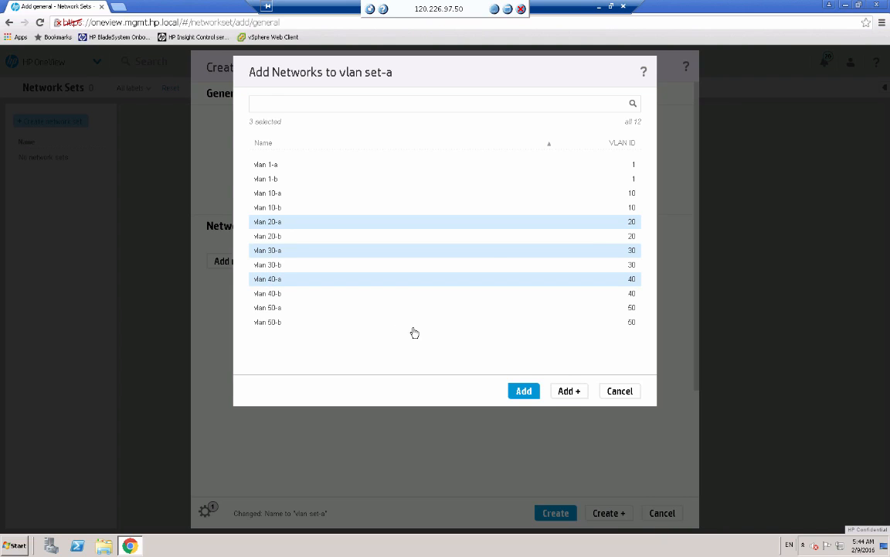
click(527, 386)
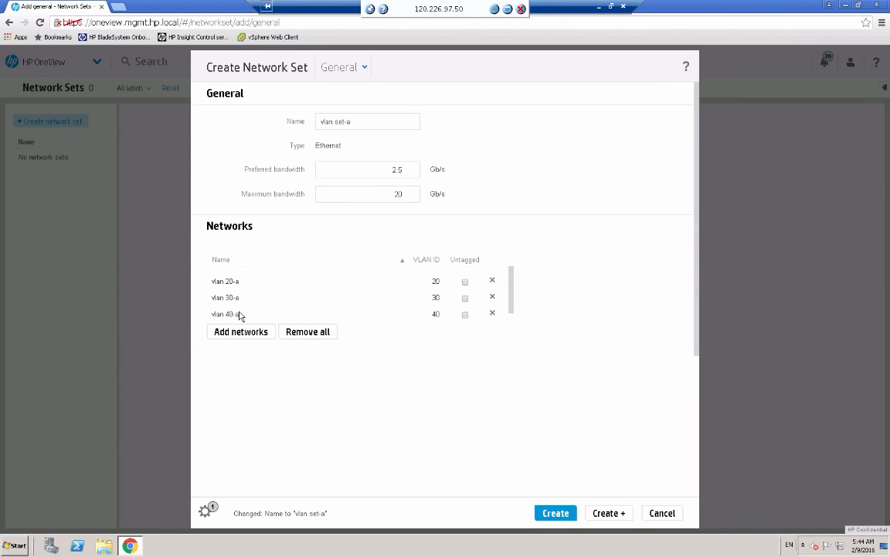
click(609, 514)
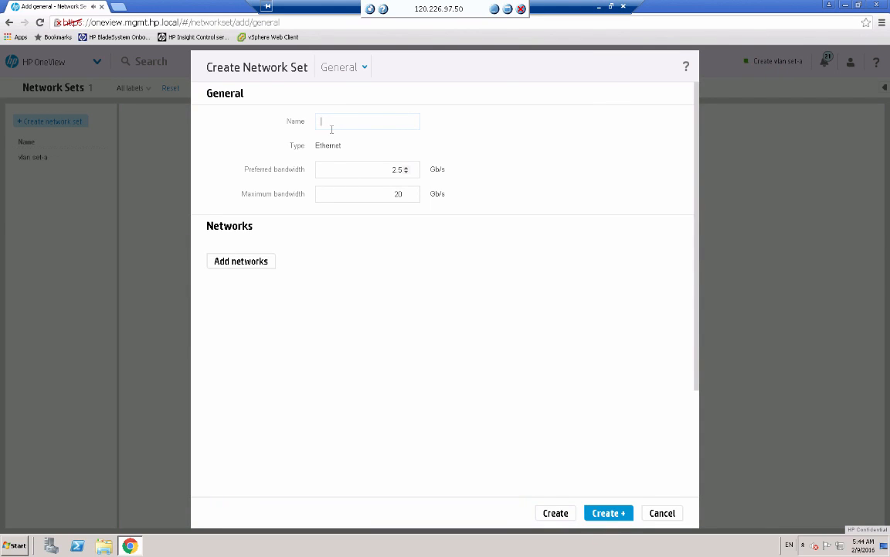
Create a network set named "vlan set-b" containing vlan 20-b, vlan 30-b and vlan 40-b, and view both sets' details.
text(vlan set-b)
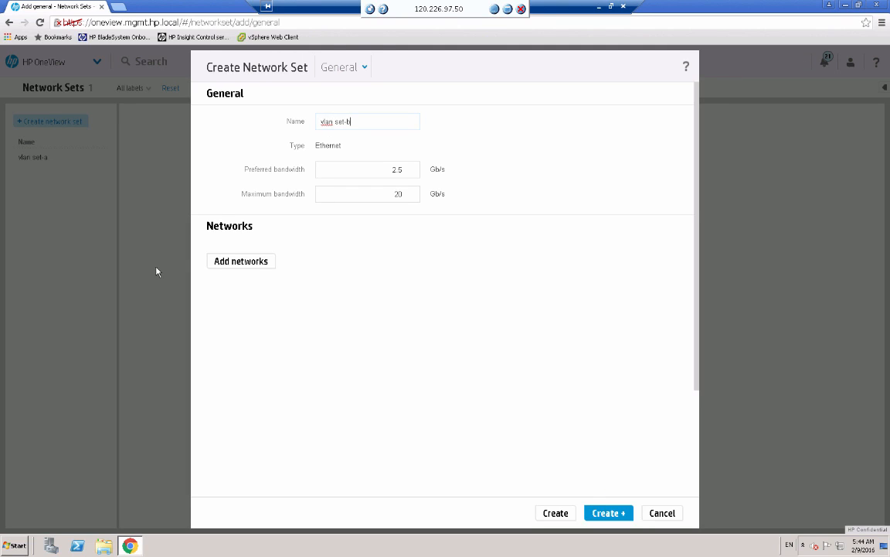
click(247, 260)
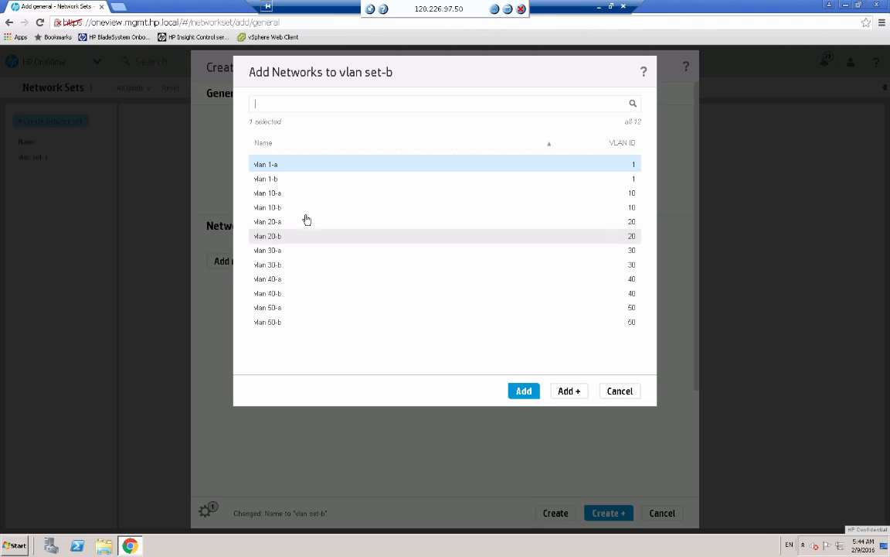
click(275, 236)
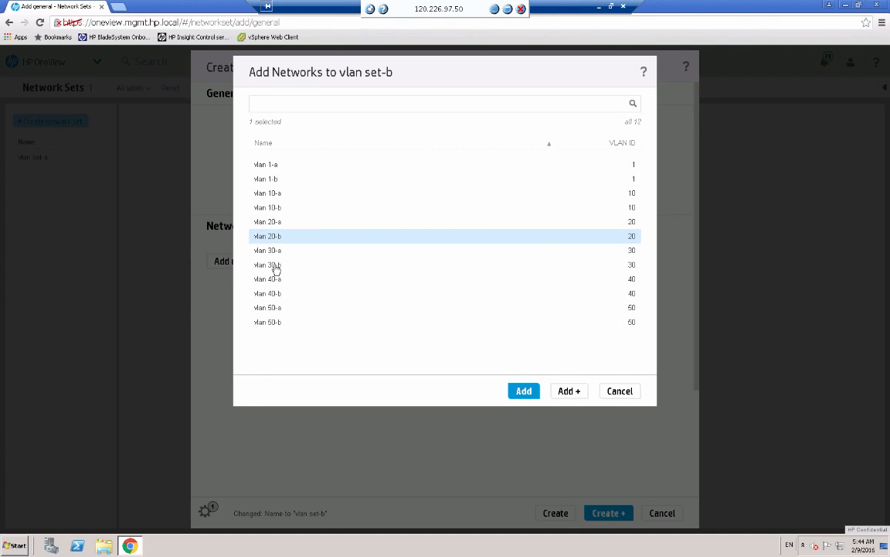
click(275, 265)
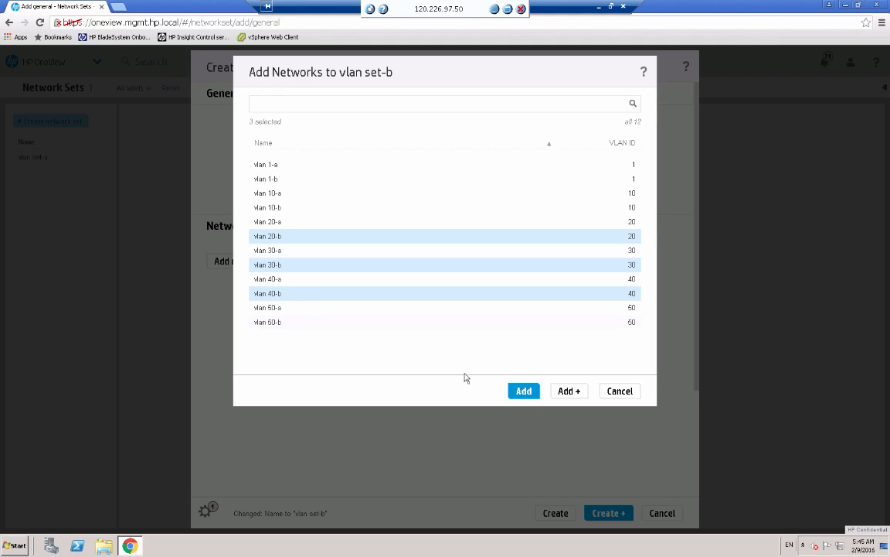
click(522, 390)
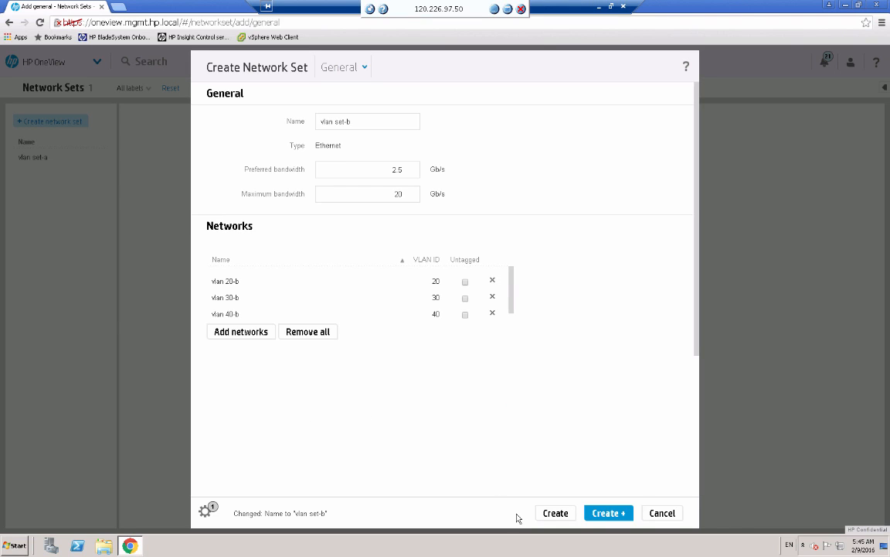
click(554, 514)
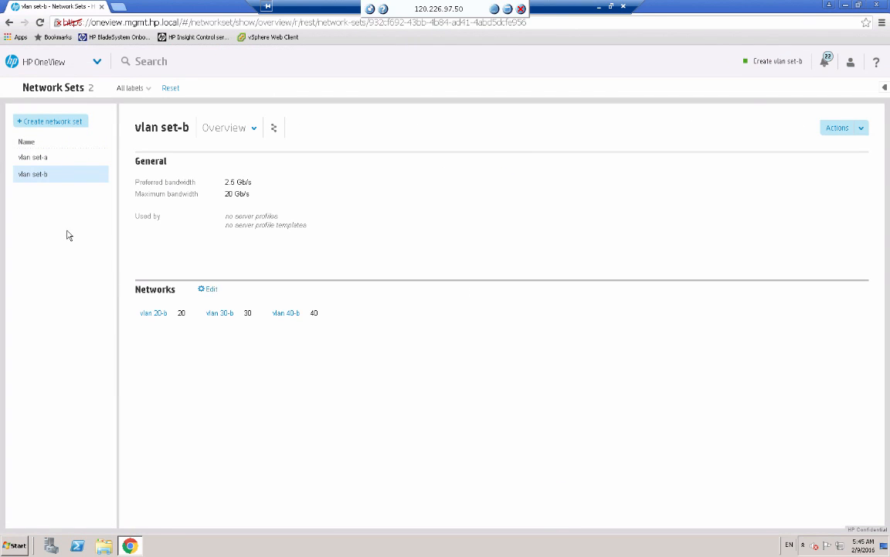
click(37, 158)
click(35, 174)
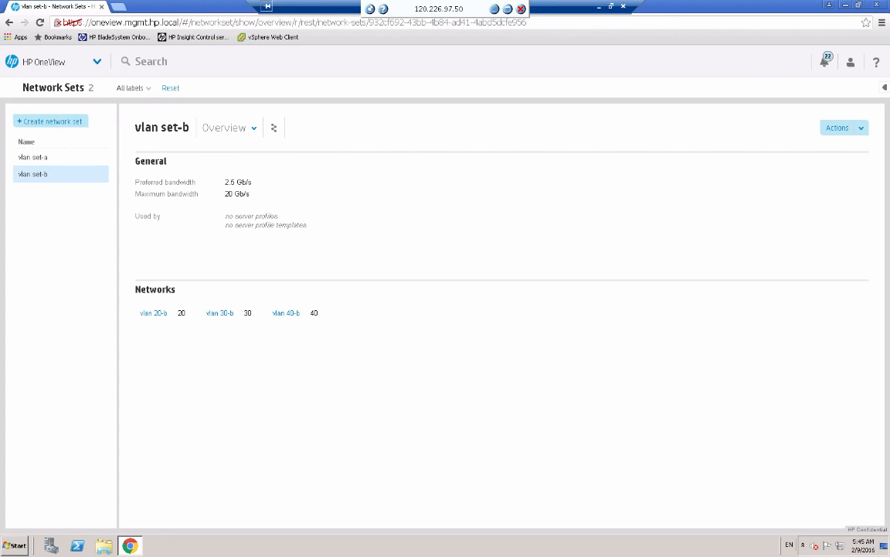
Start a new logical interconnect group named "Prod FlexFabric LIG".
click(97, 61)
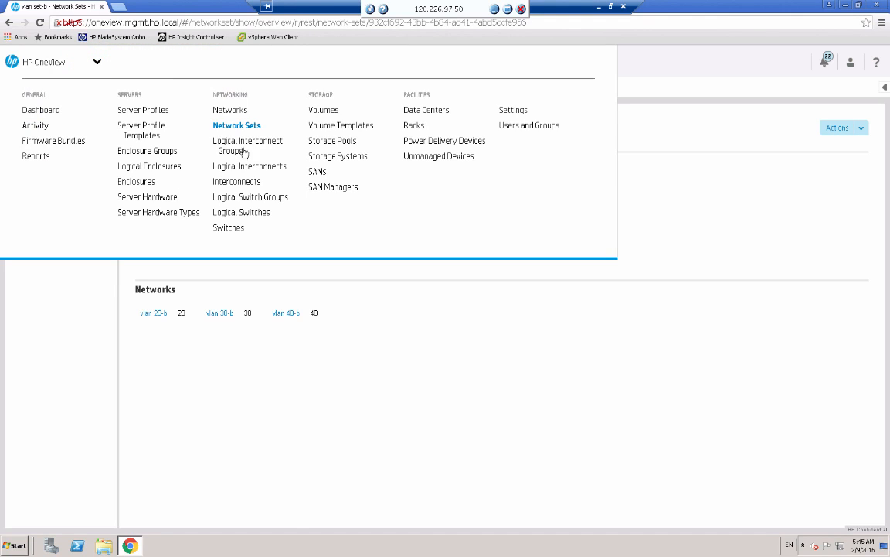
click(234, 143)
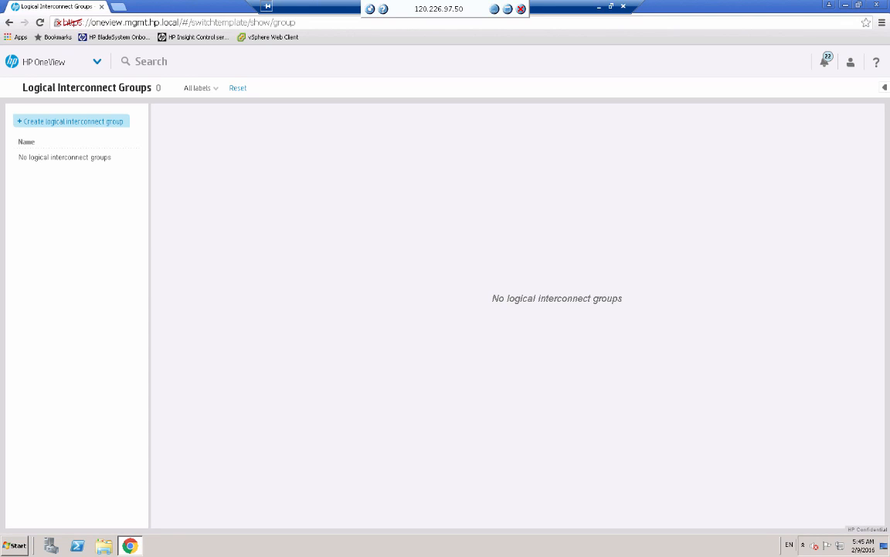
click(76, 124)
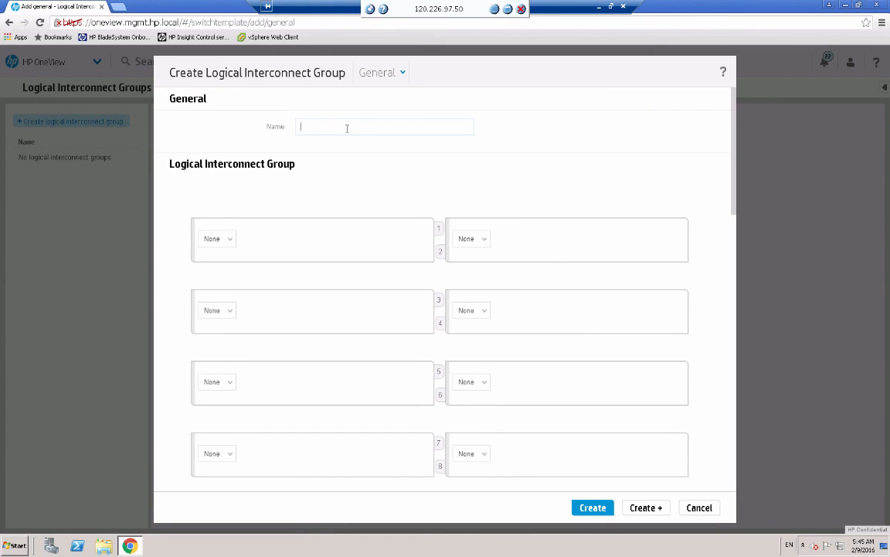
text(Prod FlexFabric LIG)
Assign the HP VC FlexFabric-20/40 F8 Module to interconnect bays 1 and 2 of the group.
click(227, 240)
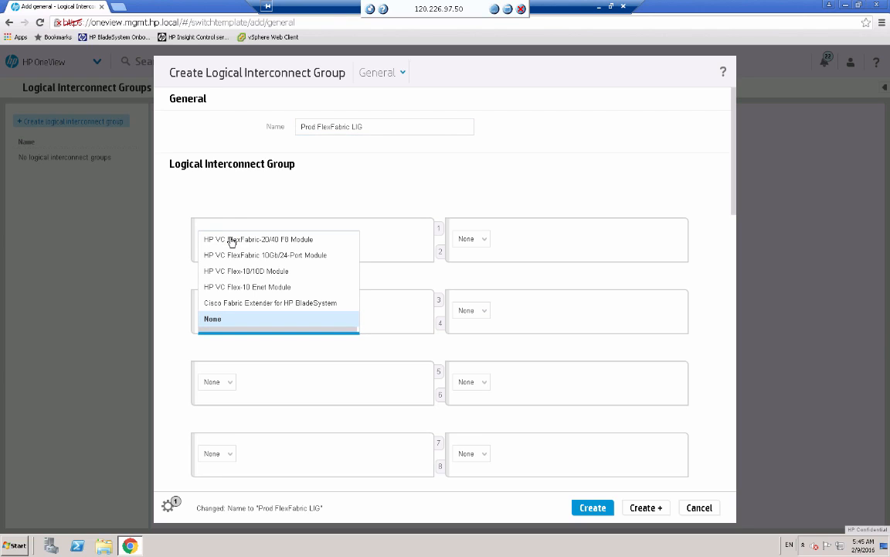
click(294, 243)
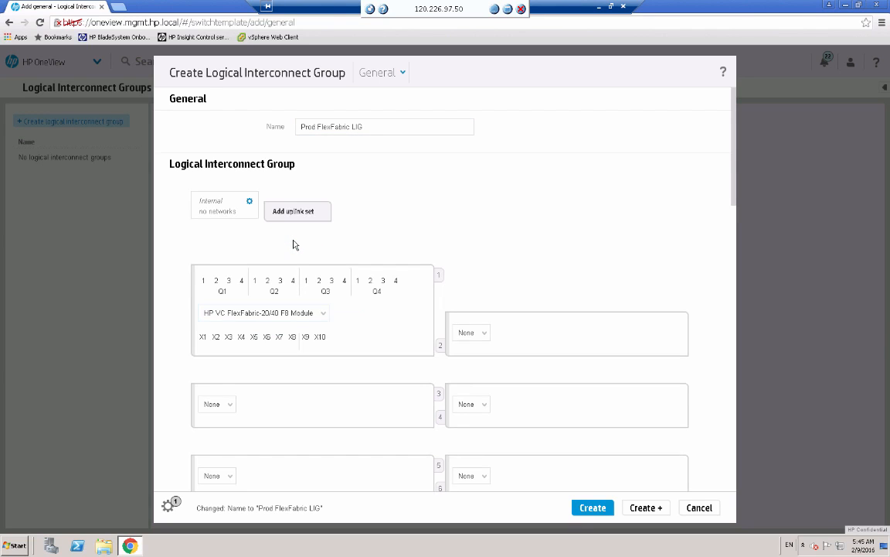
click(484, 334)
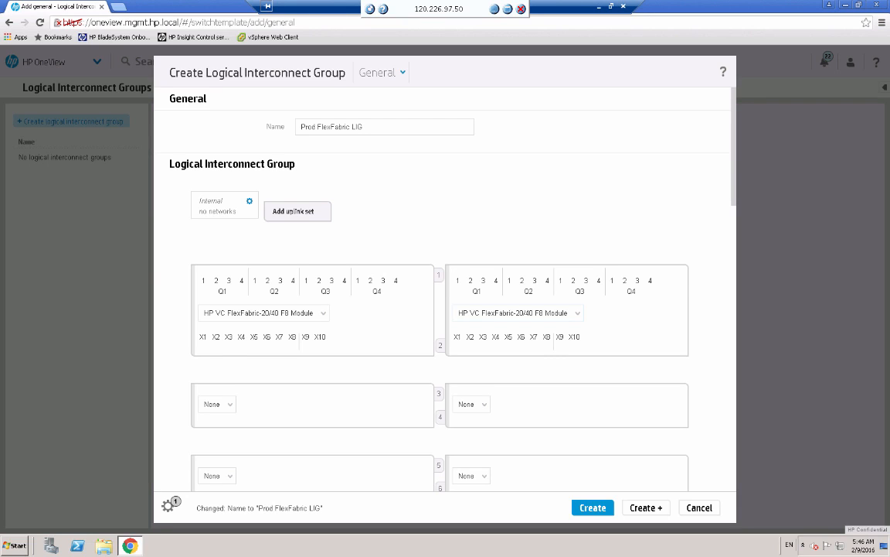
Start a new uplink set named "LAN uplink set-a" with the type Ethernet.
click(294, 213)
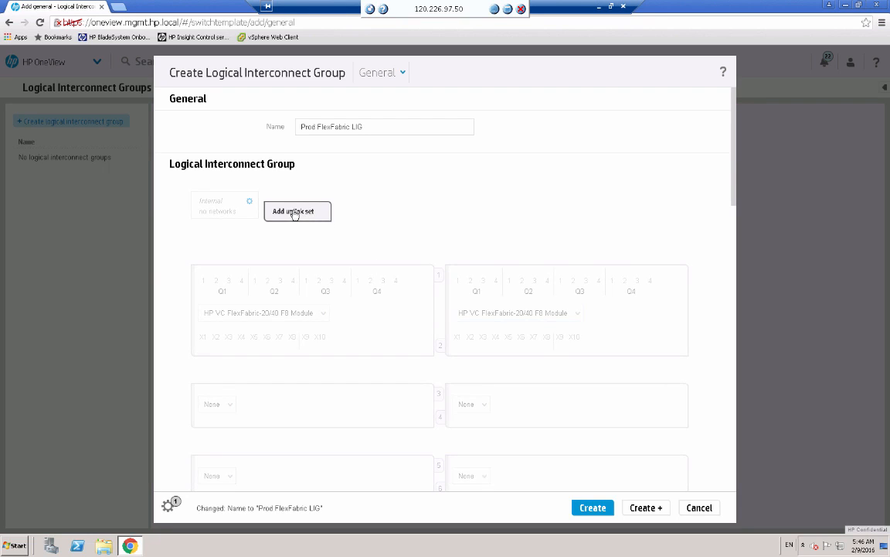
click(294, 212)
click(295, 213)
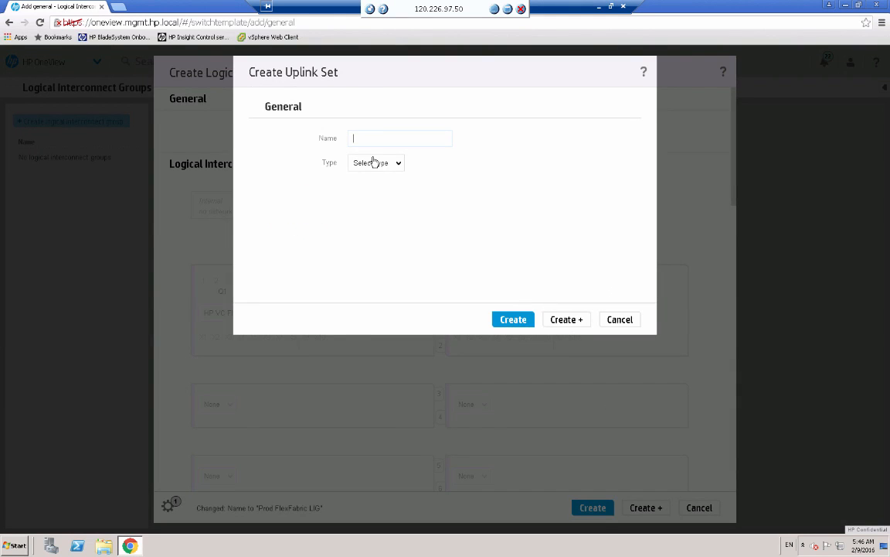
text(LAN uplink set-a)
click(373, 161)
click(373, 162)
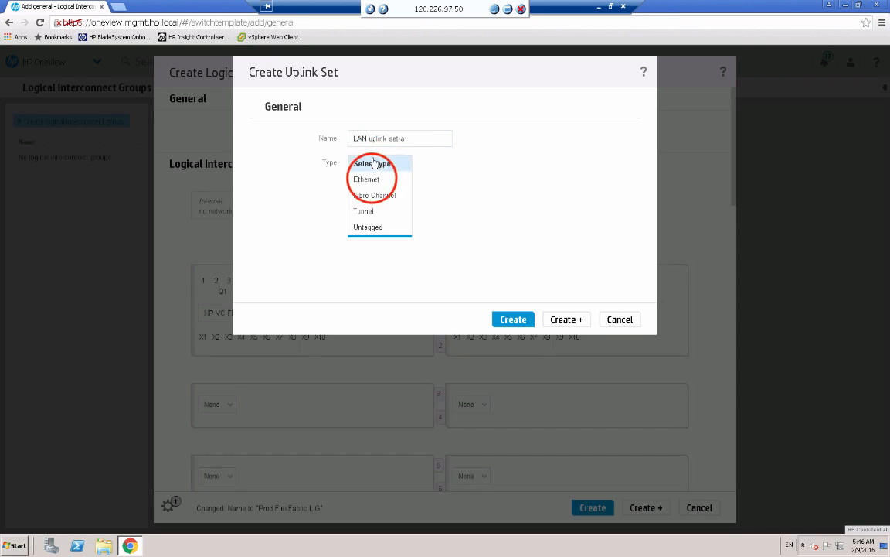
click(372, 179)
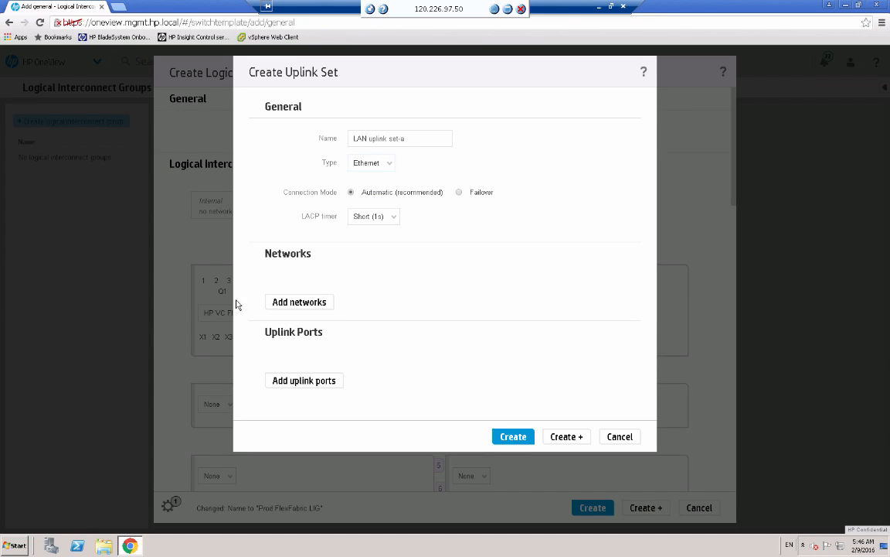
Add the networks vlan 1-a, 10-a, 20-a, 30-a, 40-a and 50-a to the uplink set.
click(298, 305)
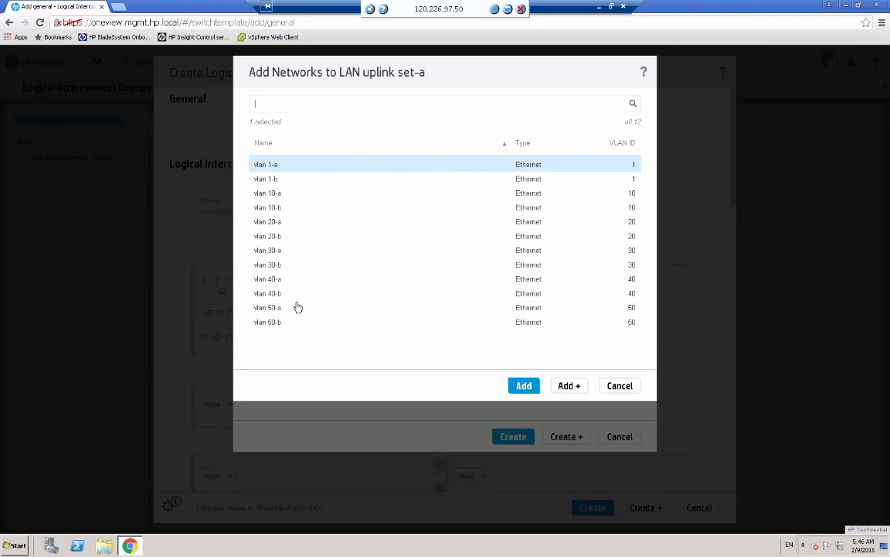
click(269, 166)
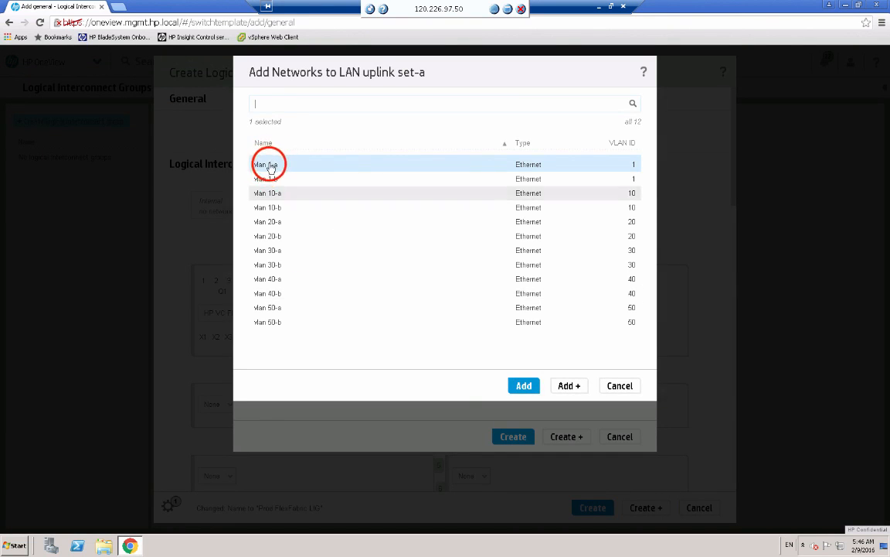
ctrl+click(281, 199)
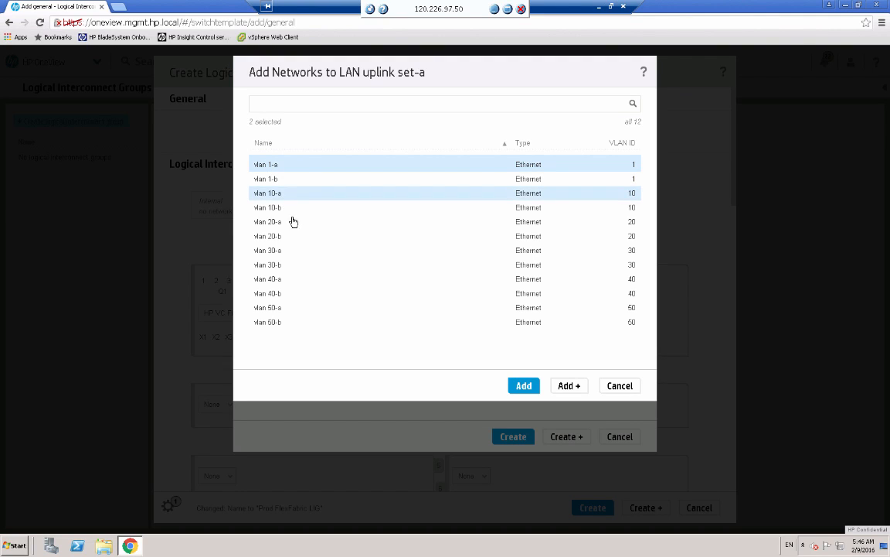
ctrl+click(272, 222)
ctrl+click(274, 251)
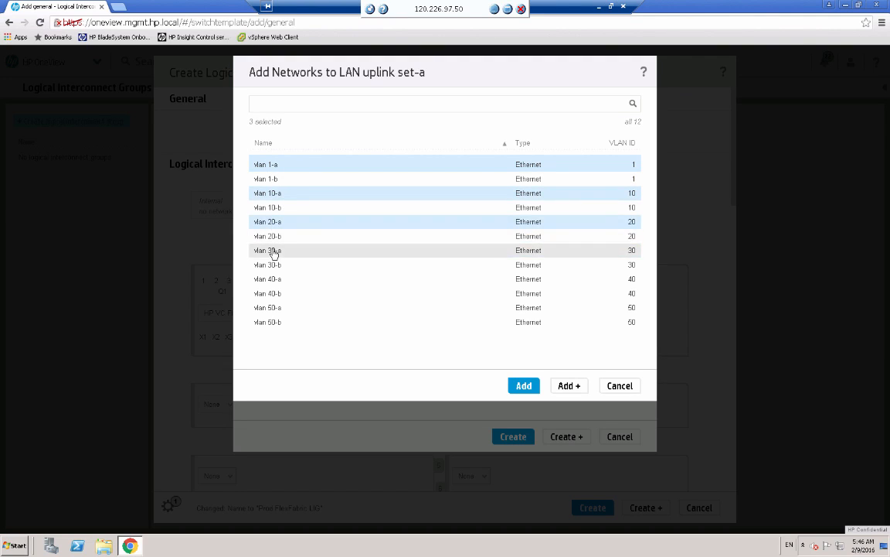
ctrl+click(277, 278)
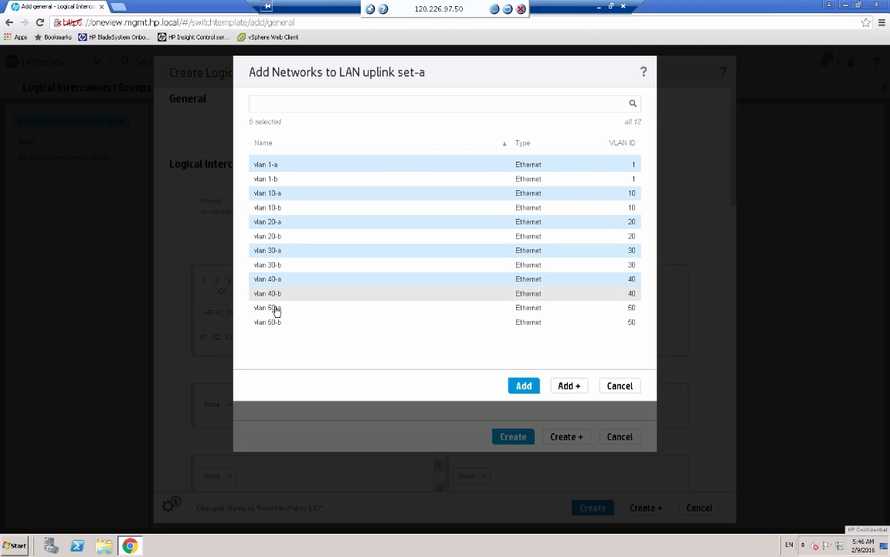
ctrl+click(276, 308)
click(523, 385)
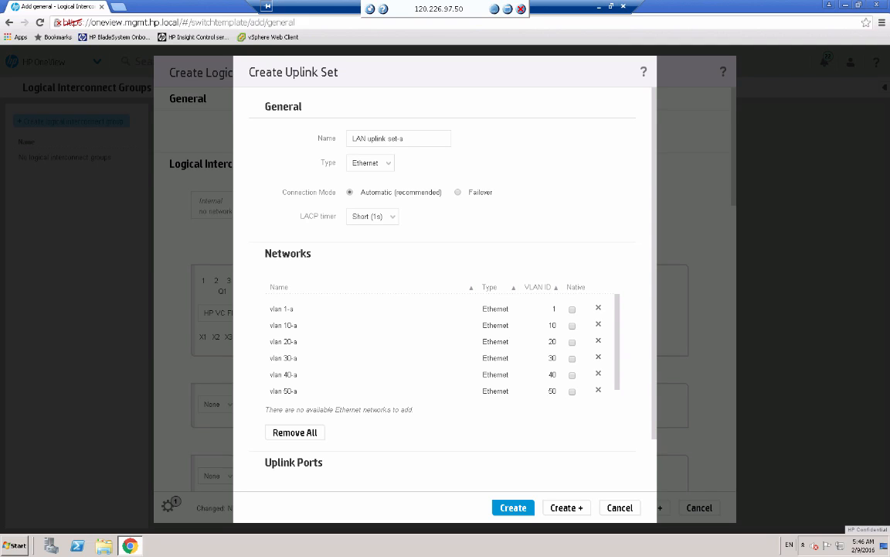
Add uplink ports Q1.1 and Q1.2 of bay 1 to LAN uplink set-a and create it, continuing with another uplink set.
drag(654, 369, 549, 465)
click(300, 452)
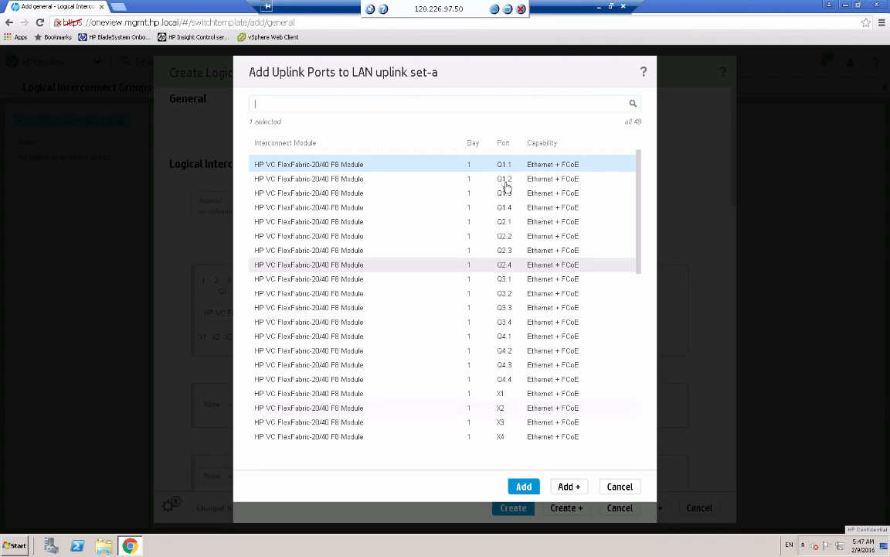
click(438, 166)
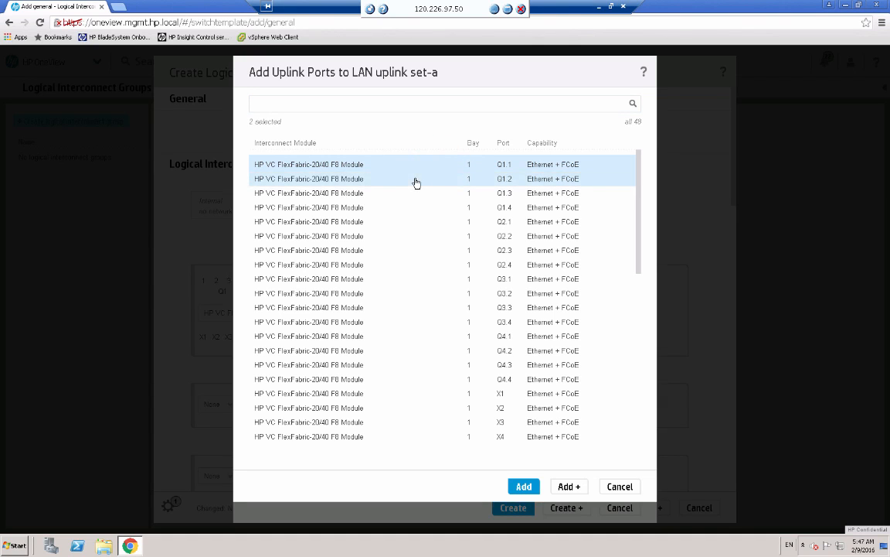
click(525, 487)
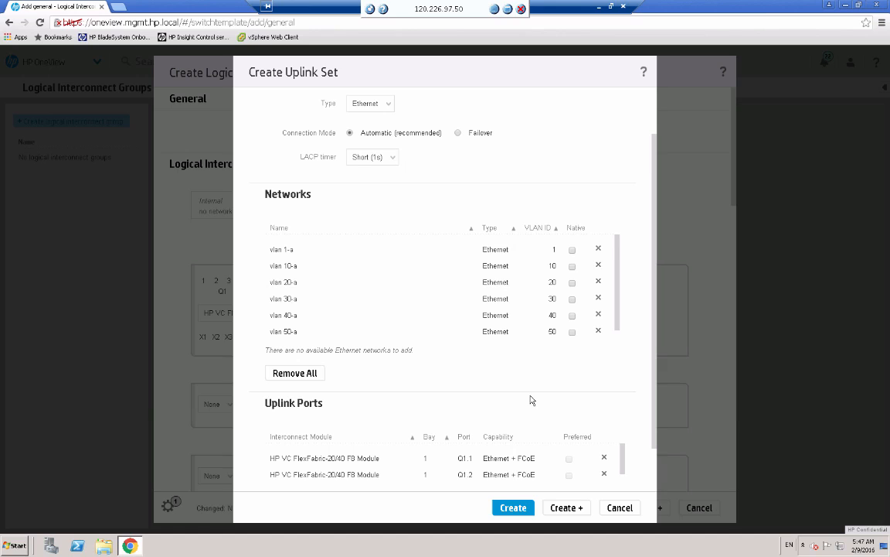
click(567, 508)
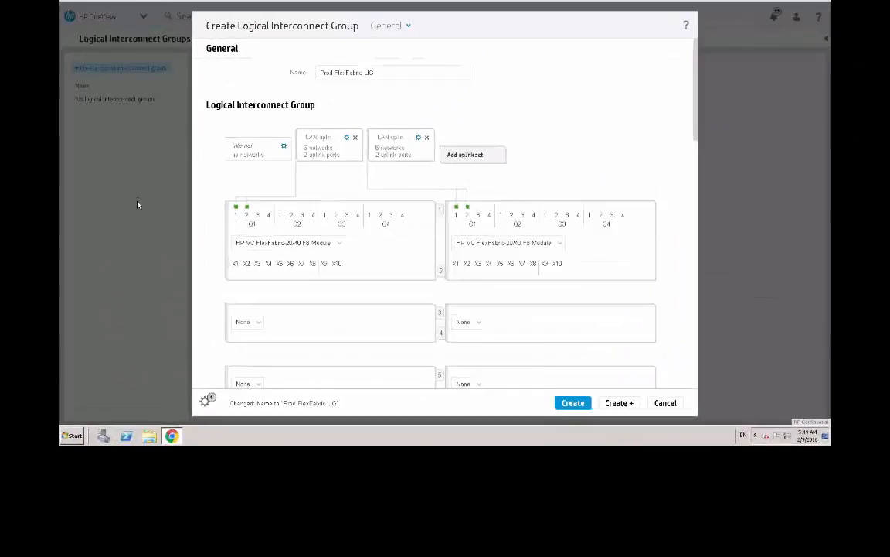
Start a new uplink set named "FC uplink set-a" with the type Fibre Channel and the network FCoE fabric-a.
mouse_move(268, 215)
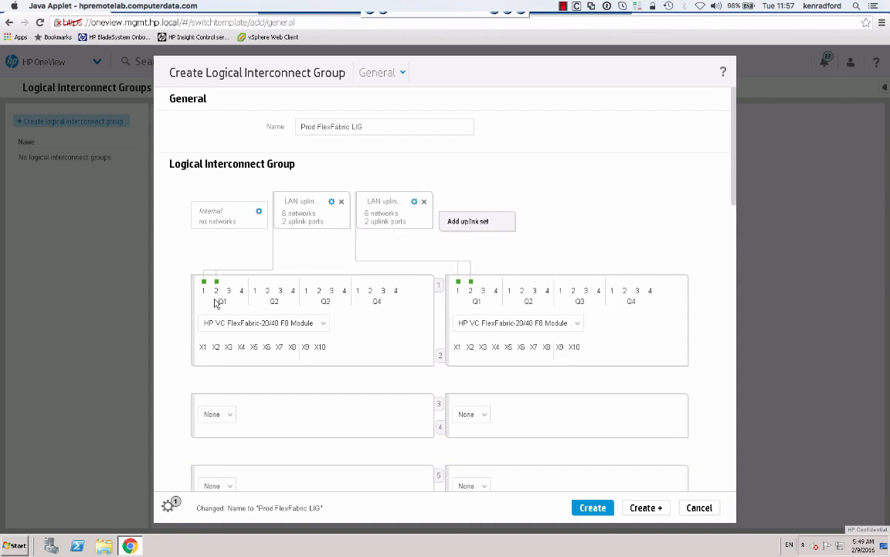
mouse_move(204, 286)
mouse_move(395, 219)
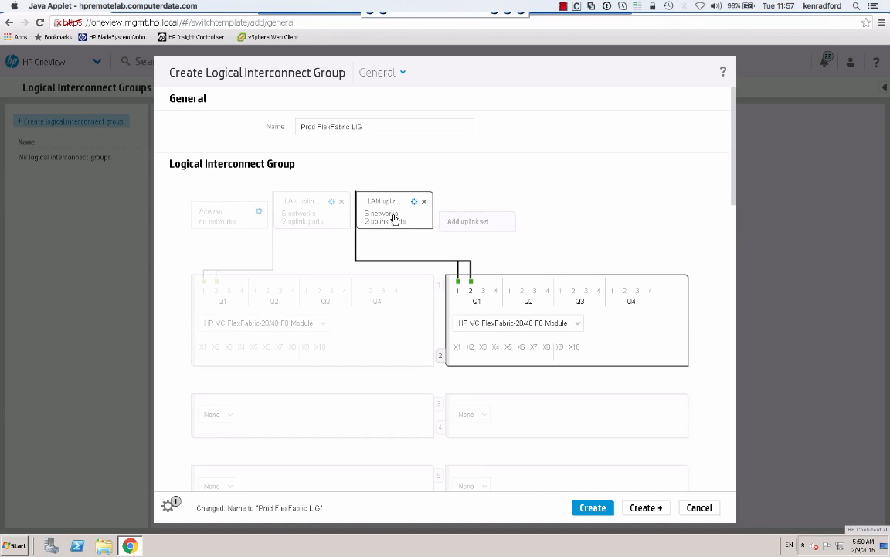
mouse_move(459, 293)
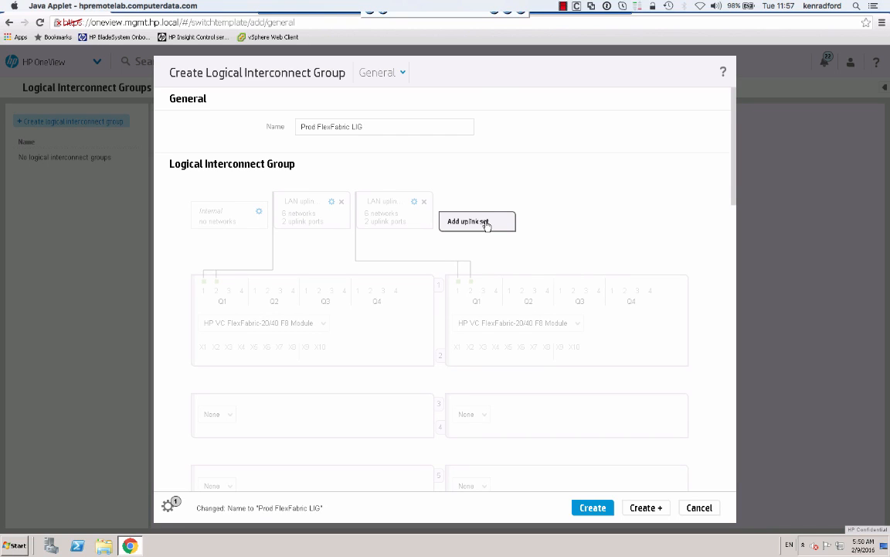
click(485, 224)
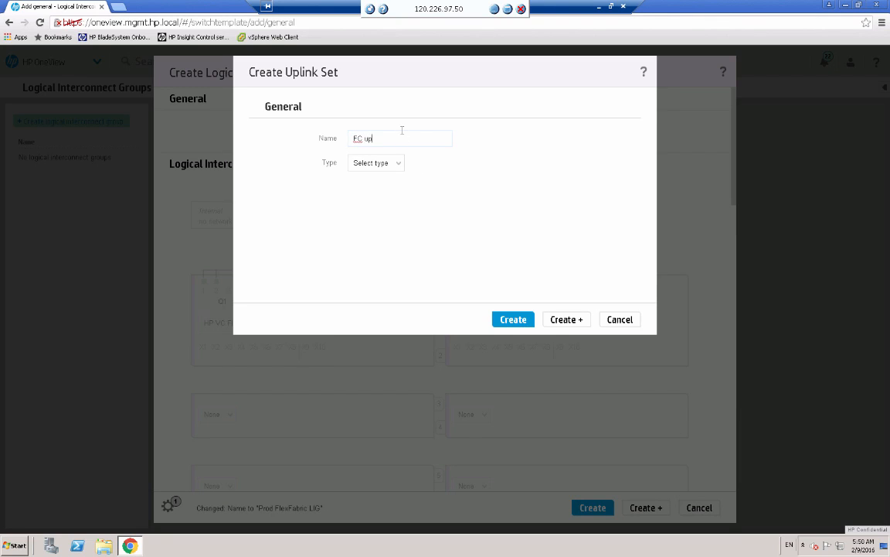
text(uplink set-a)
click(382, 164)
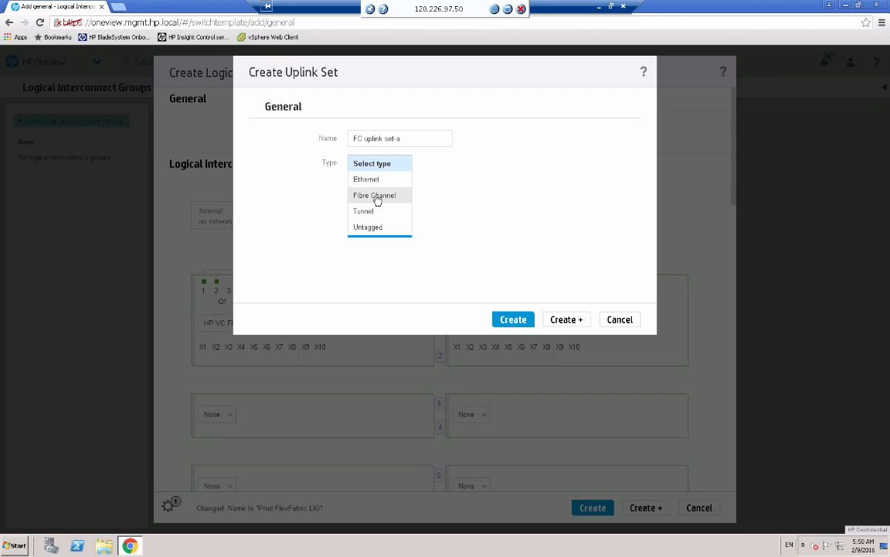
click(377, 197)
click(371, 238)
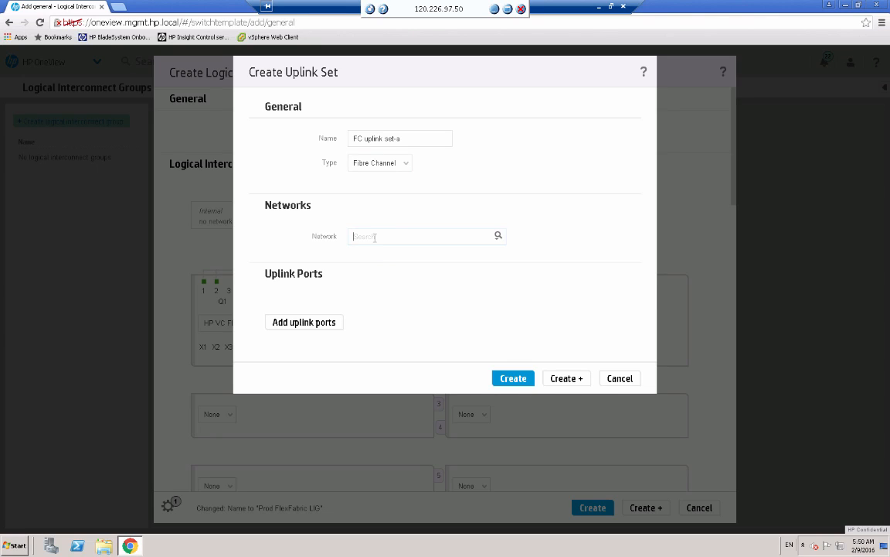
text(FC)
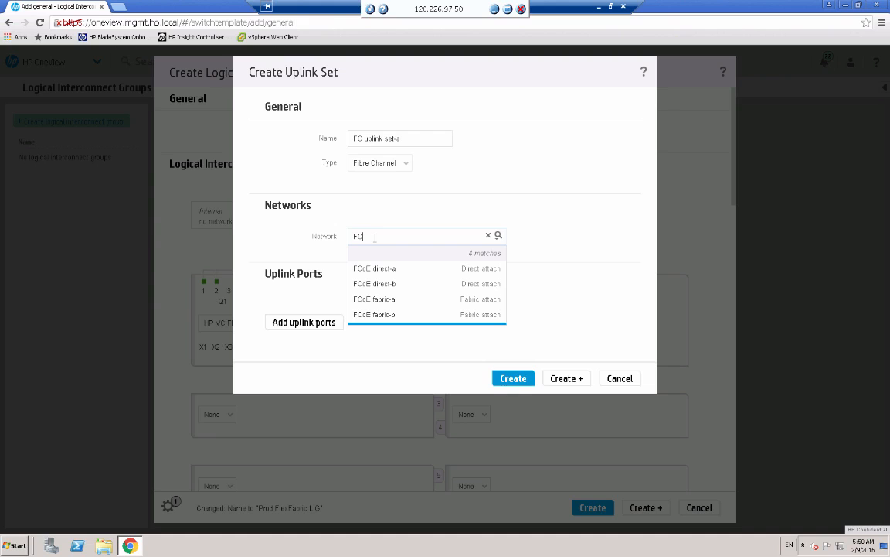
click(384, 300)
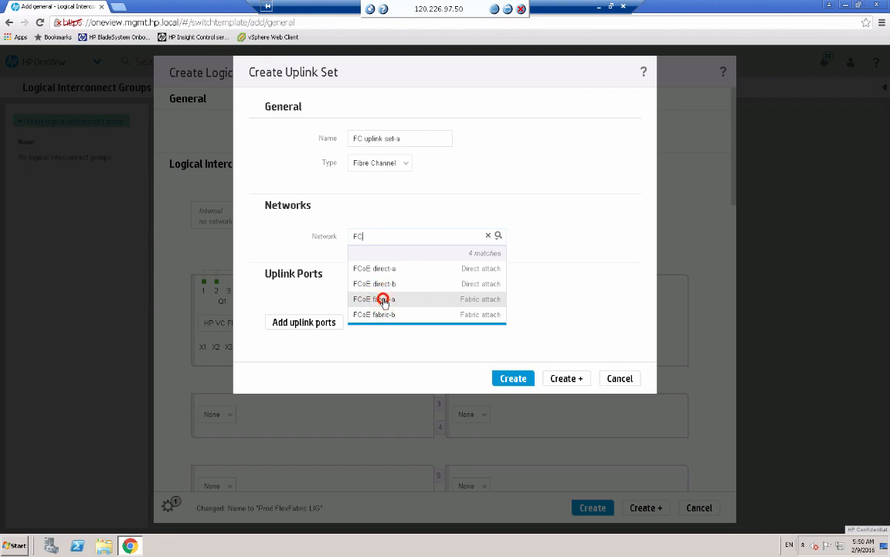
Add uplink ports X1 and X2 of bay 1 to FC uplink set-a and create it, continuing with another uplink set.
click(309, 324)
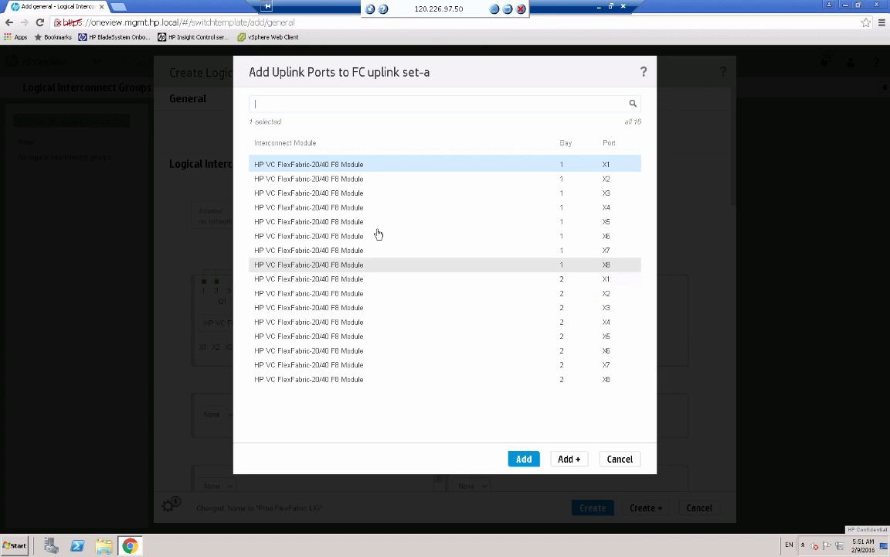
click(272, 165)
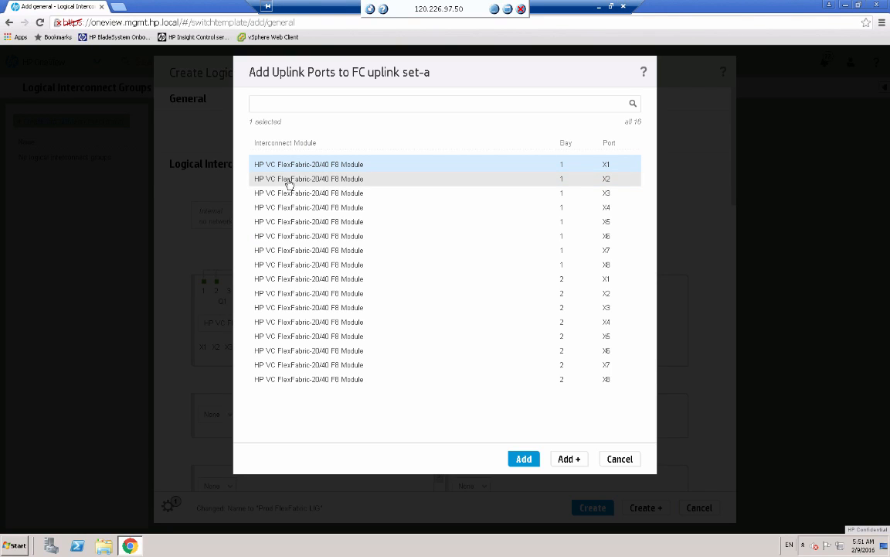
click(525, 459)
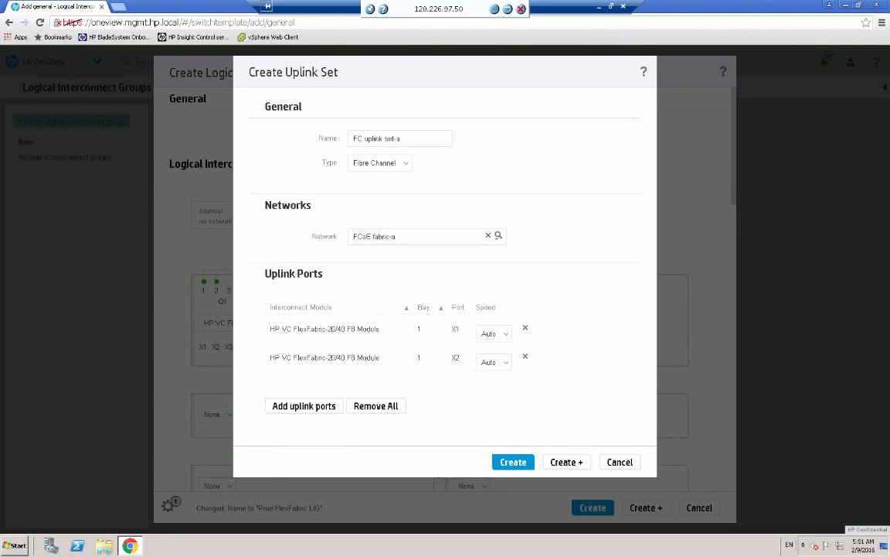
click(568, 463)
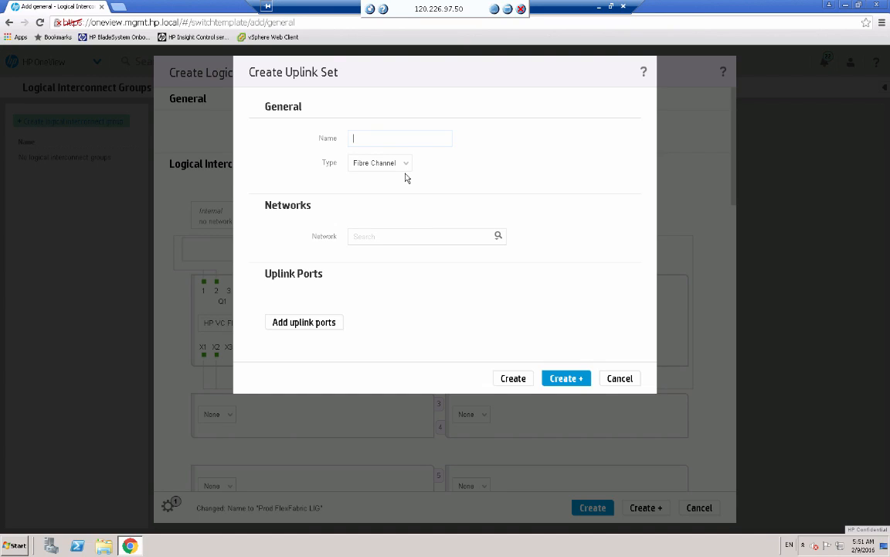
Name the new Fibre Channel uplink set "FC uplink set-b" and assign it the network FCoE fabric-b.
text(FC uplink set-b)
click(382, 236)
text(FC)
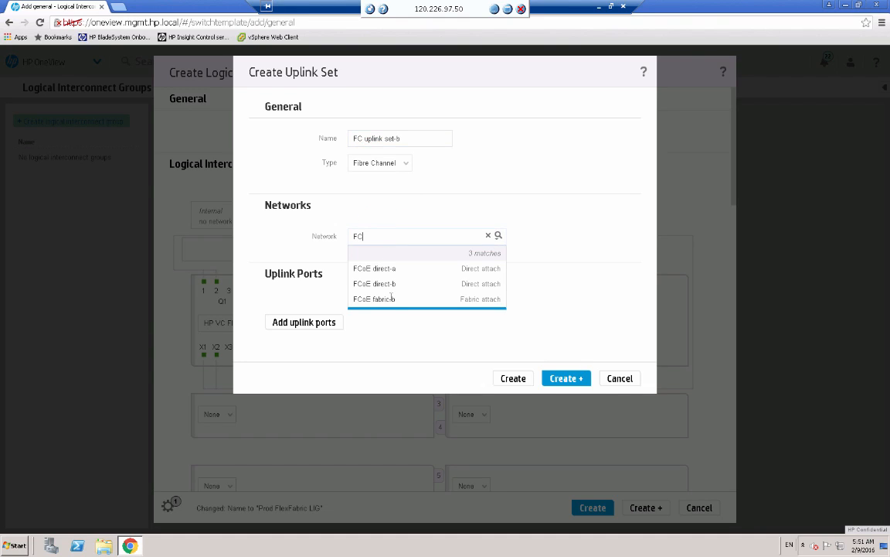
click(390, 301)
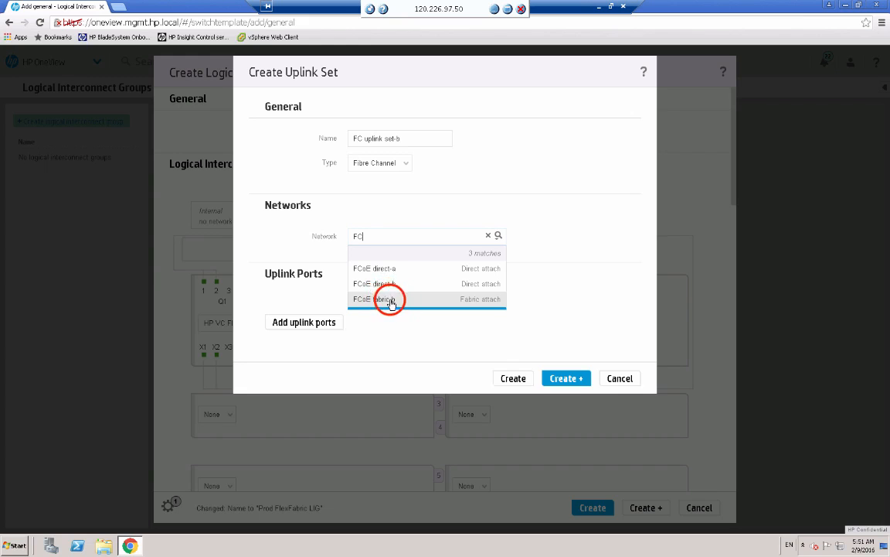
Add uplink ports X1 and X2 of bay 2 to FC uplink set-b and create it, continuing with another uplink set.
click(318, 323)
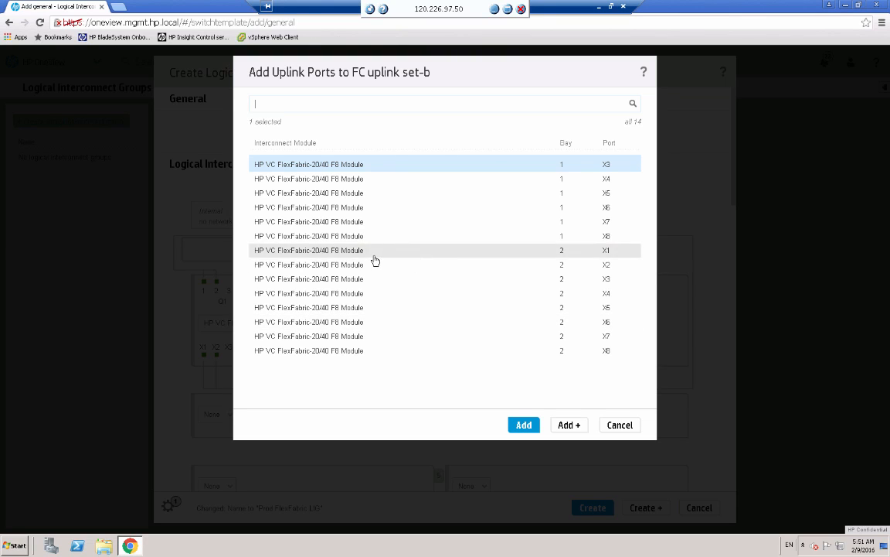
click(324, 249)
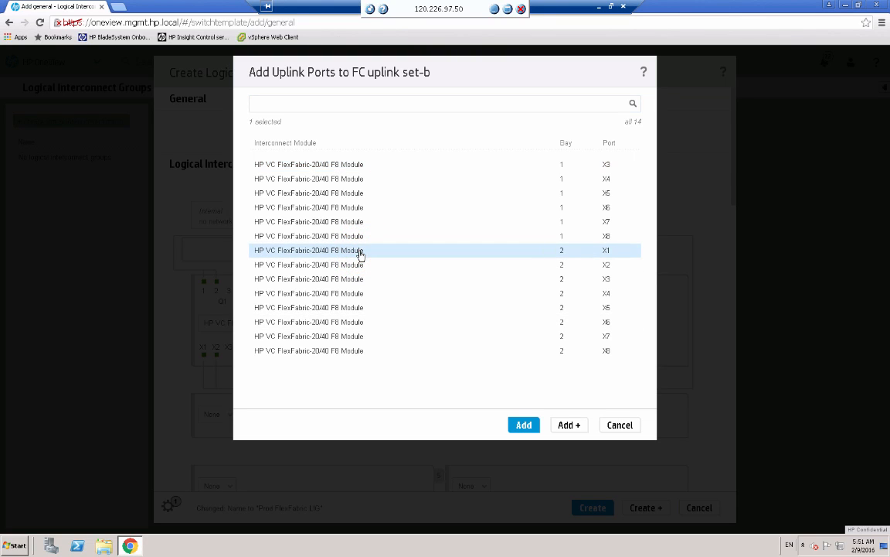
ctrl+click(350, 266)
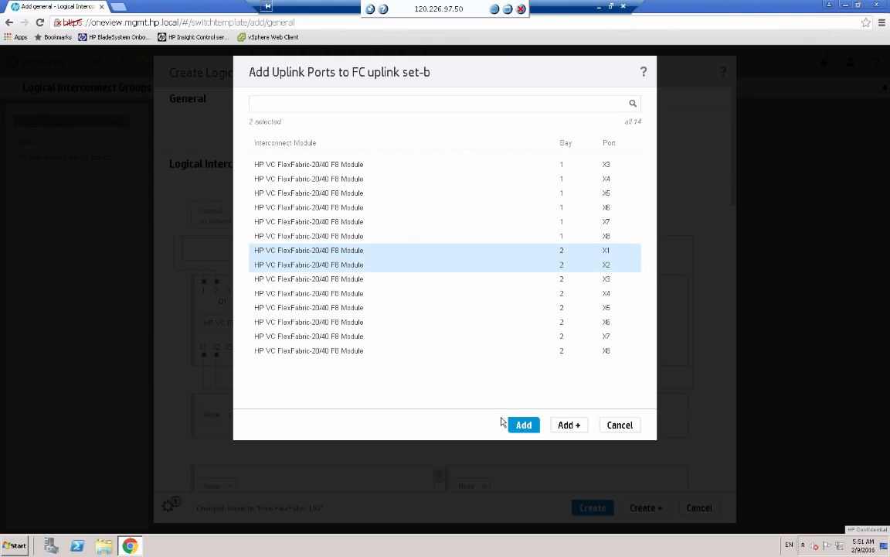
click(524, 424)
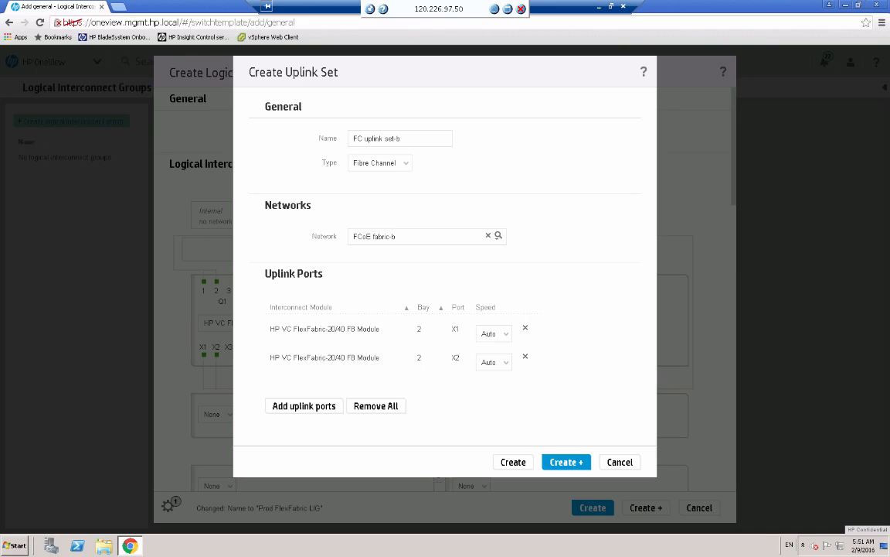
click(565, 462)
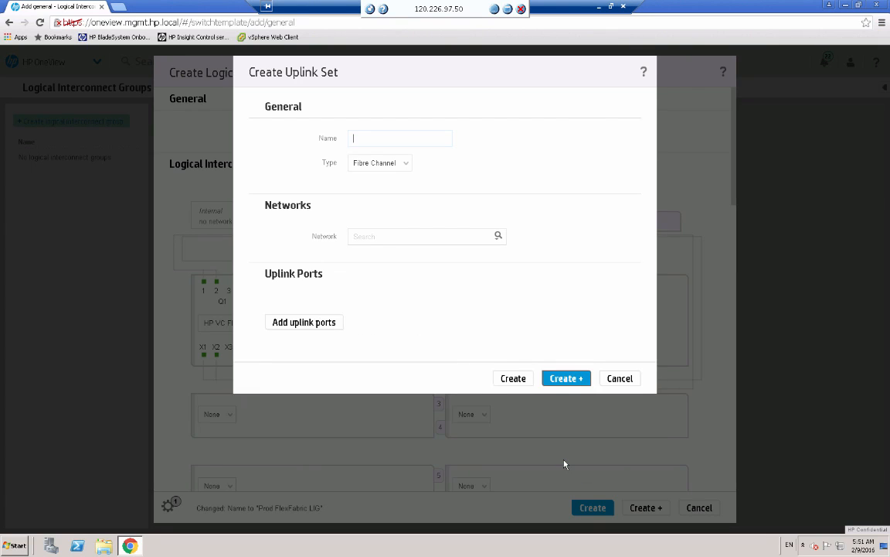
Name the new Fibre Channel uplink set "FC direct-a" and assign it the network FCoE direct-a.
click(379, 139)
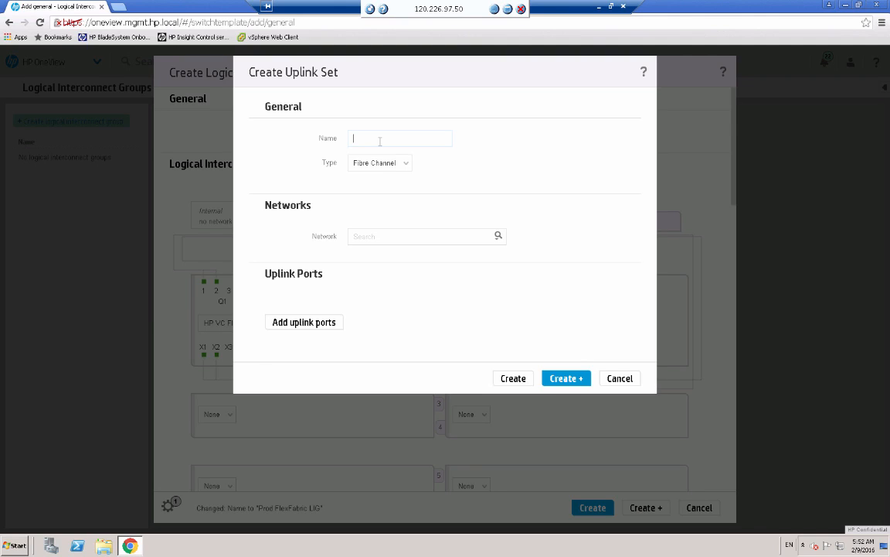
text(FC direct-a)
click(456, 235)
text(F)
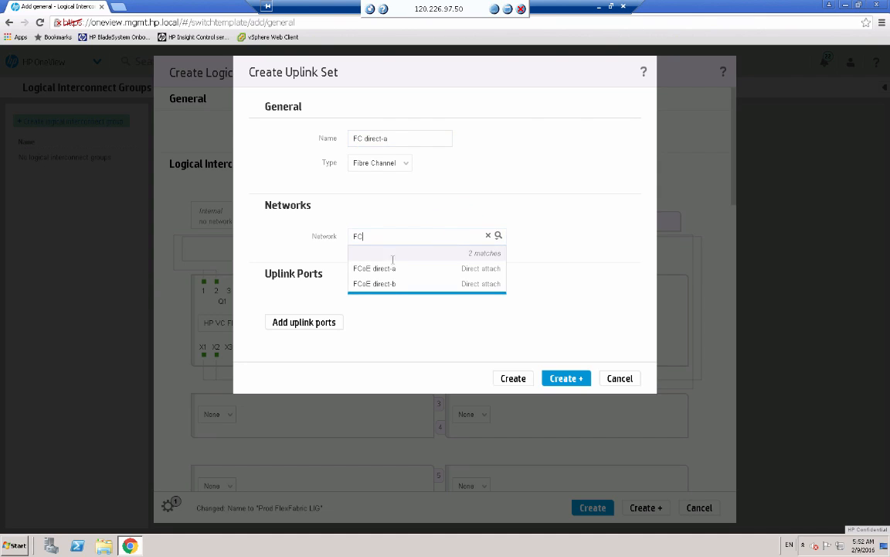
text(C)
click(369, 270)
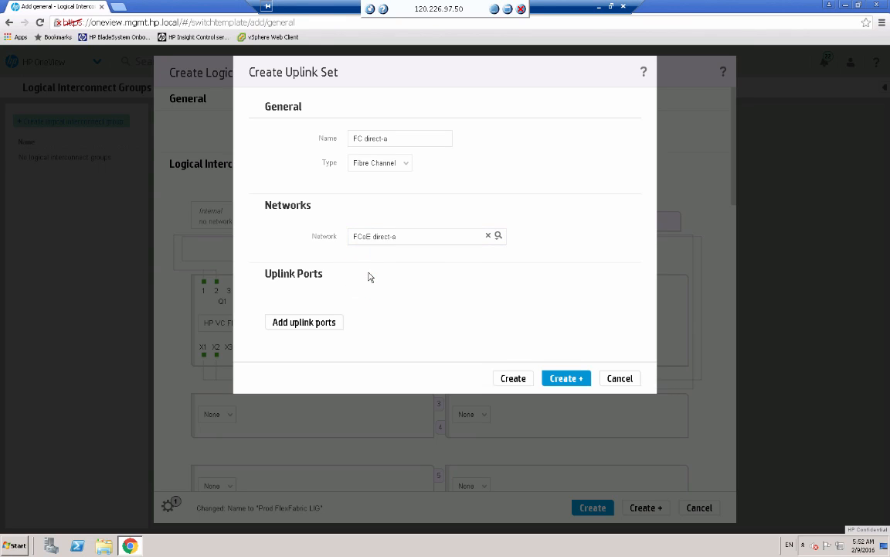
Add uplink port X3 of bay 1 to FC direct-a and create the set, continuing with another uplink set.
click(301, 323)
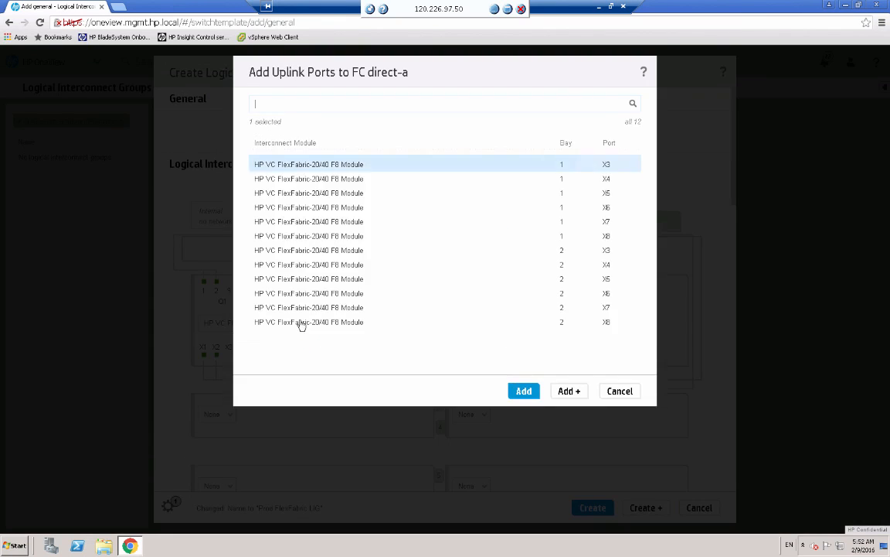
click(288, 163)
click(524, 391)
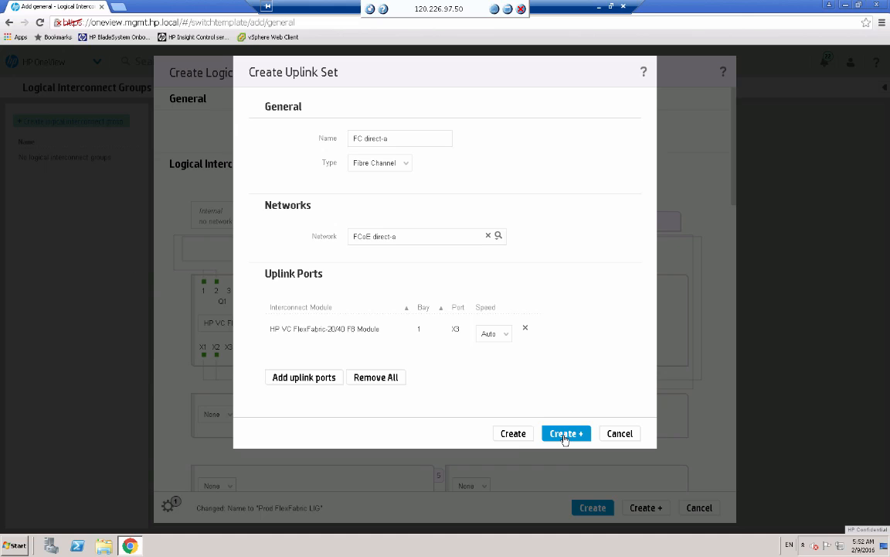
click(565, 434)
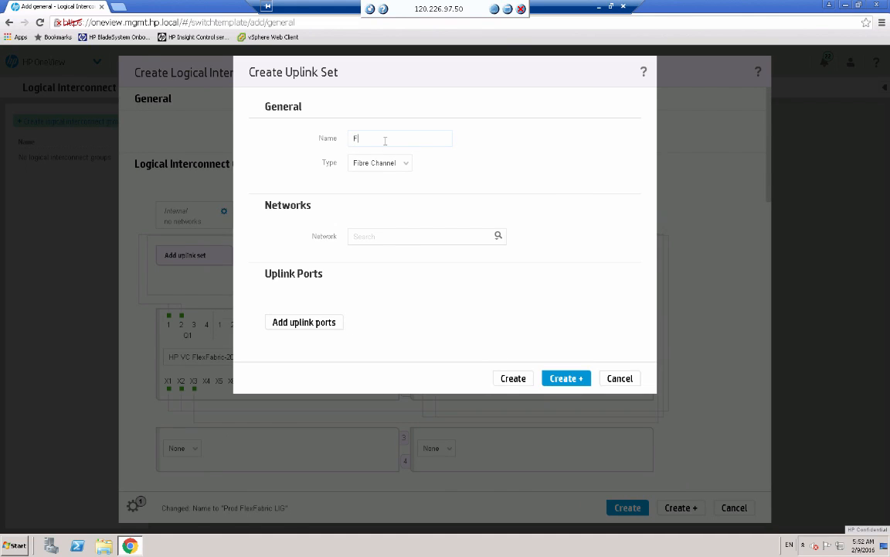
Name the new Fibre Channel uplink set "FC direct-b" and assign it the network FCoE direct-b.
click(385, 140)
text(FC direct-b)
click(381, 238)
text(FC)
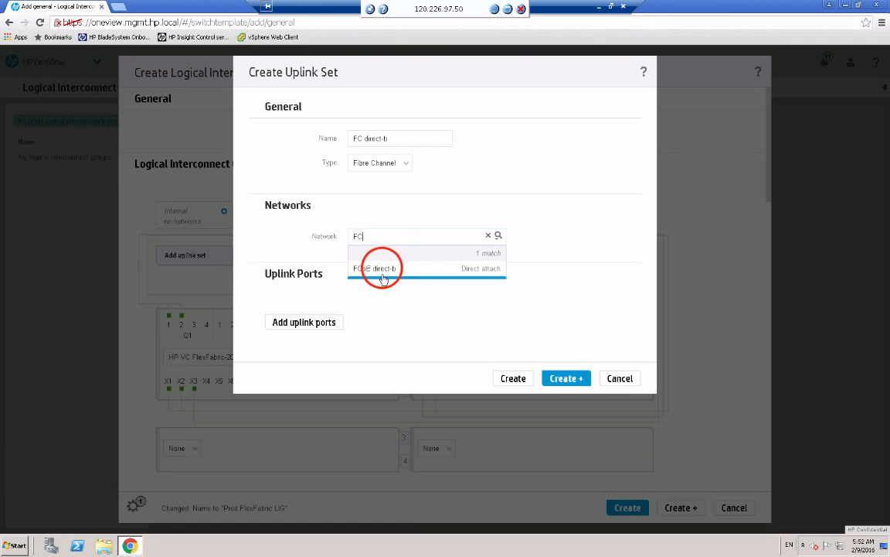
click(384, 270)
Complete the FC direct-b uplink set with port X3 of bay 2 and create the Prod FlexFabric LIG logical interconnect group.
click(307, 323)
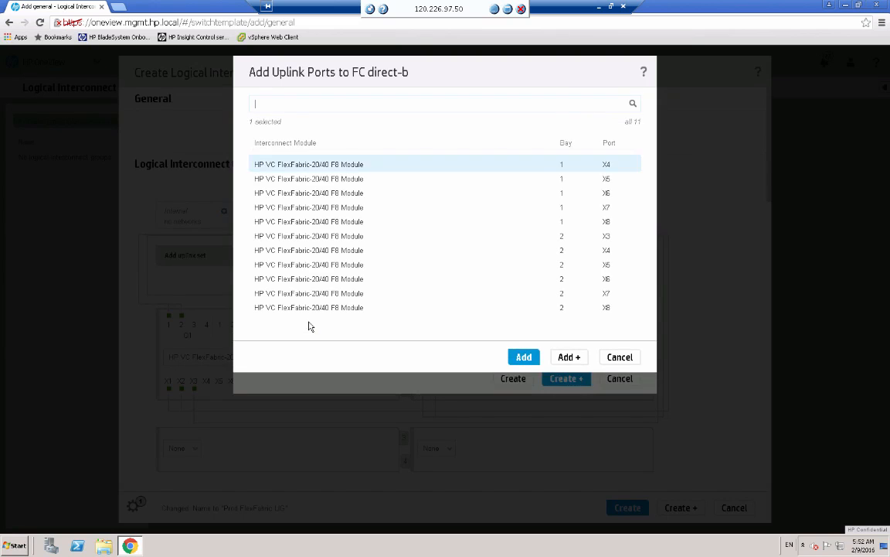
click(318, 236)
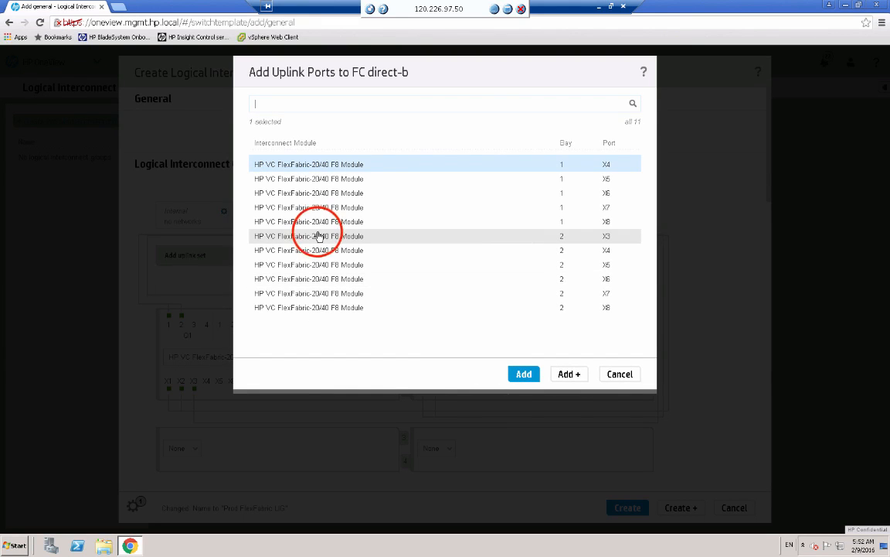
click(522, 373)
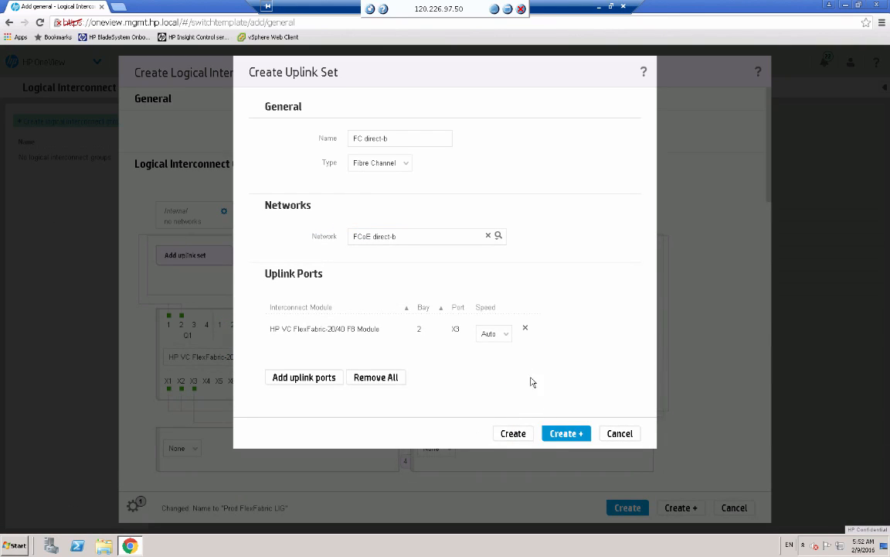
click(512, 434)
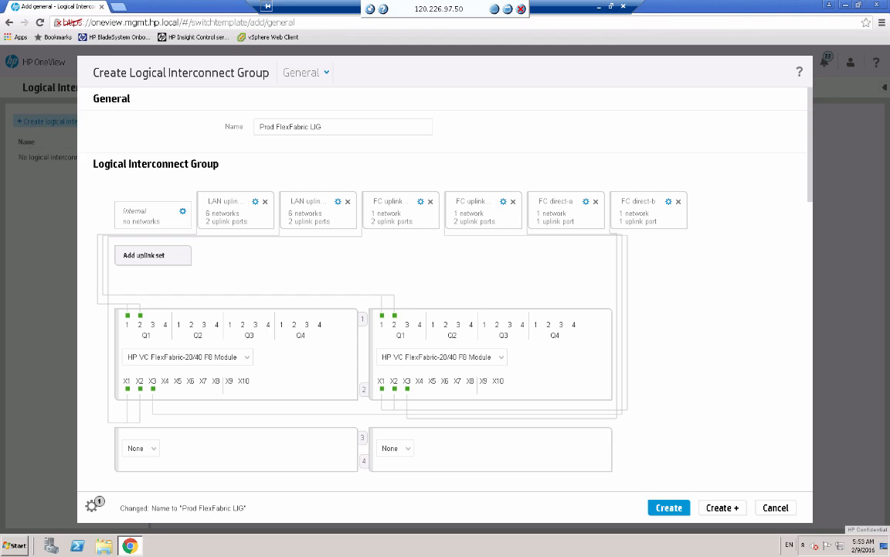
click(667, 508)
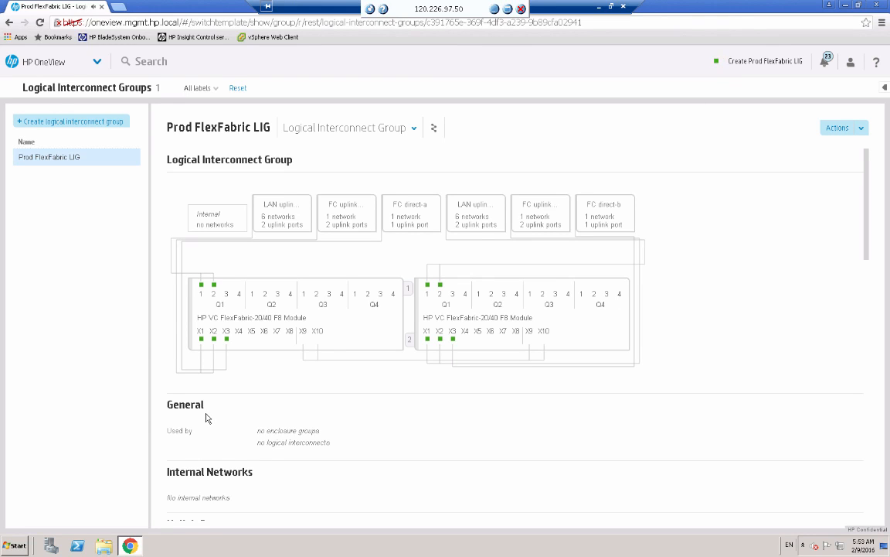
Start a new enclosure group named "Prod enclosure group".
click(96, 61)
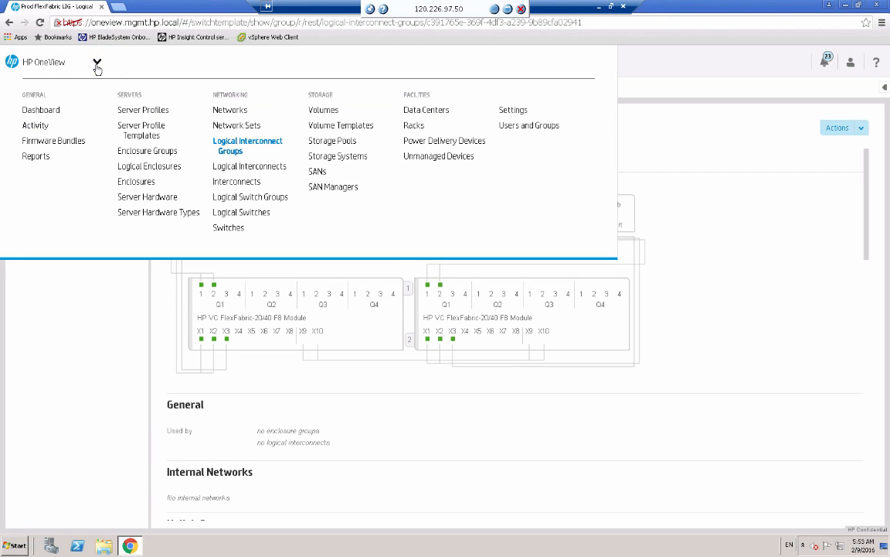
click(156, 155)
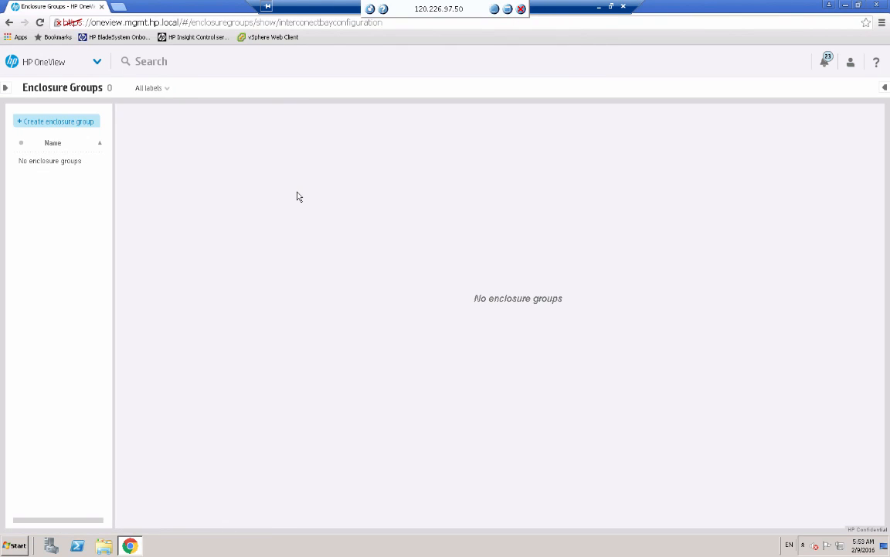
click(53, 122)
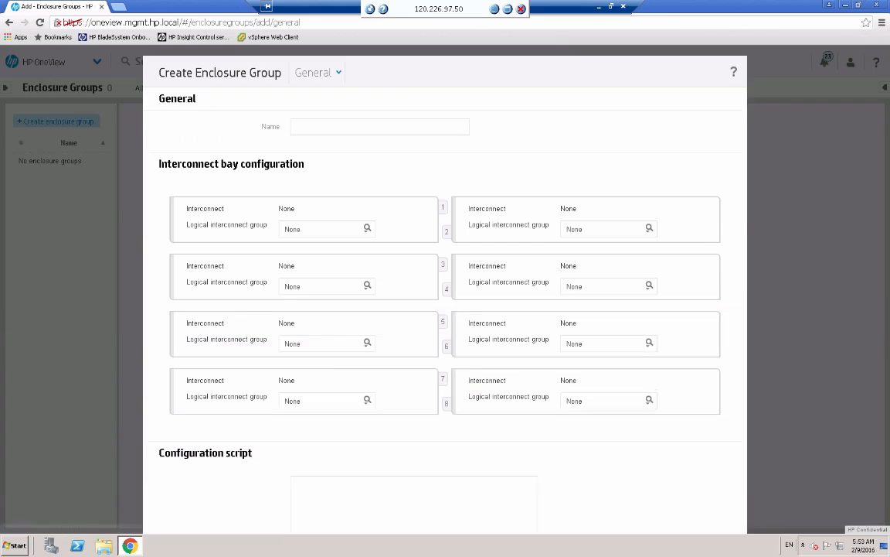
click(318, 126)
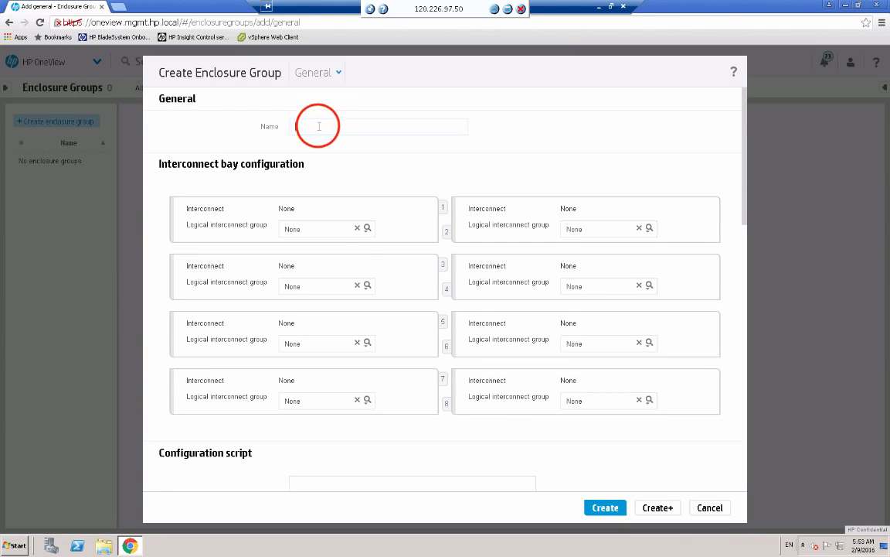
text(Pro)
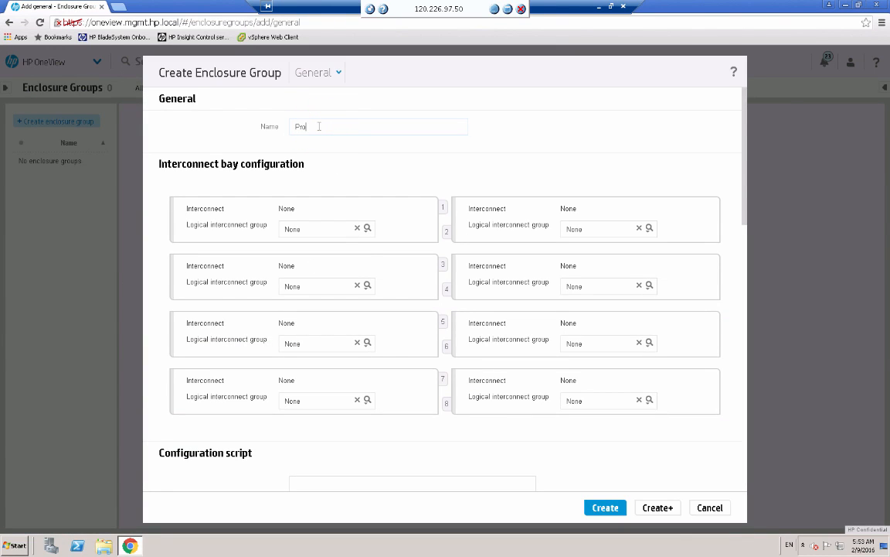
text(d enclosure group)
Assign the Prod FlexFabric LIG logical interconnect group to interconnect bays 1 and 2 and create the enclosure group.
click(334, 228)
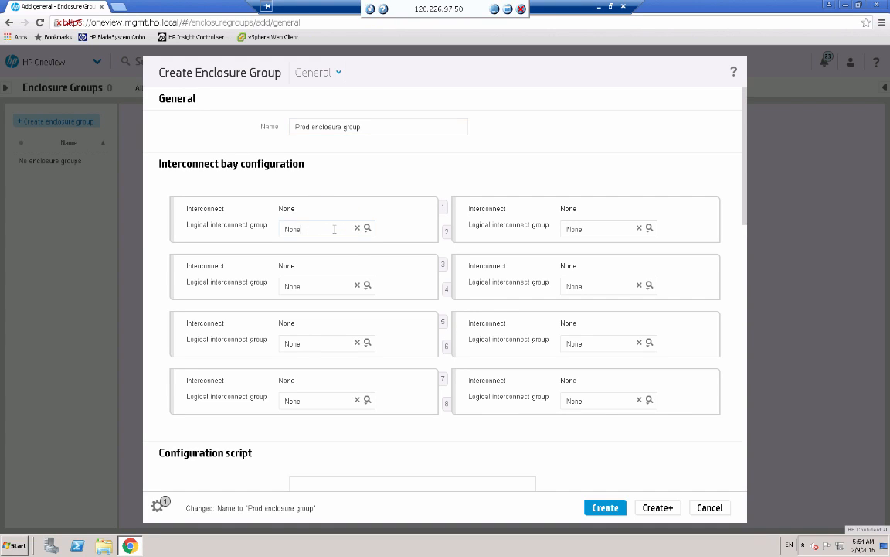
click(367, 228)
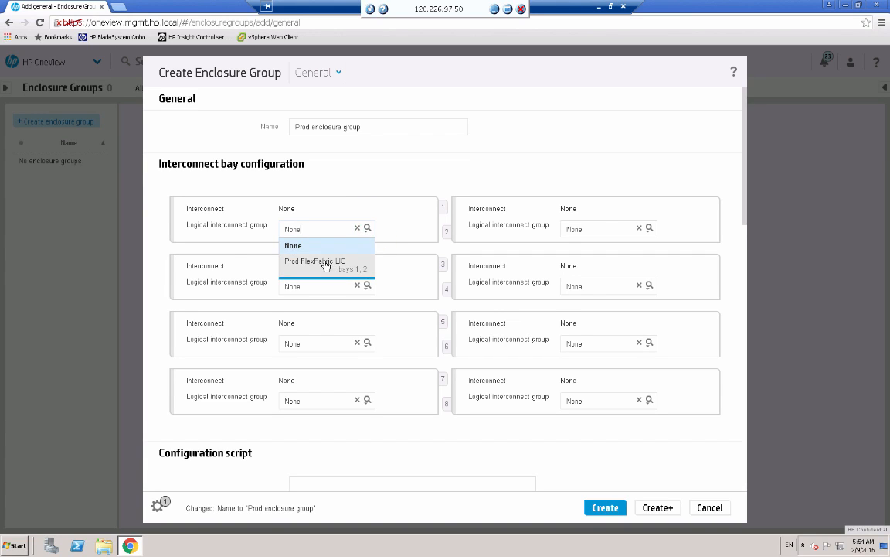
click(326, 265)
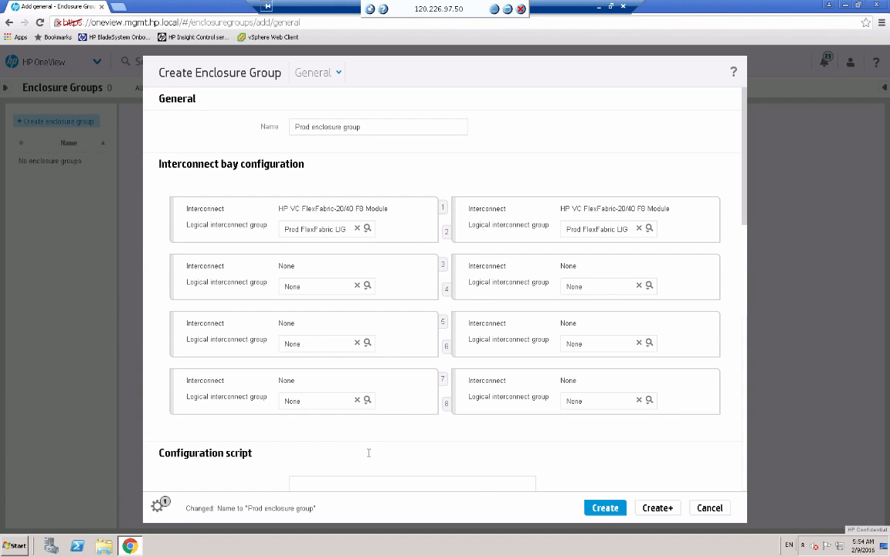
click(607, 508)
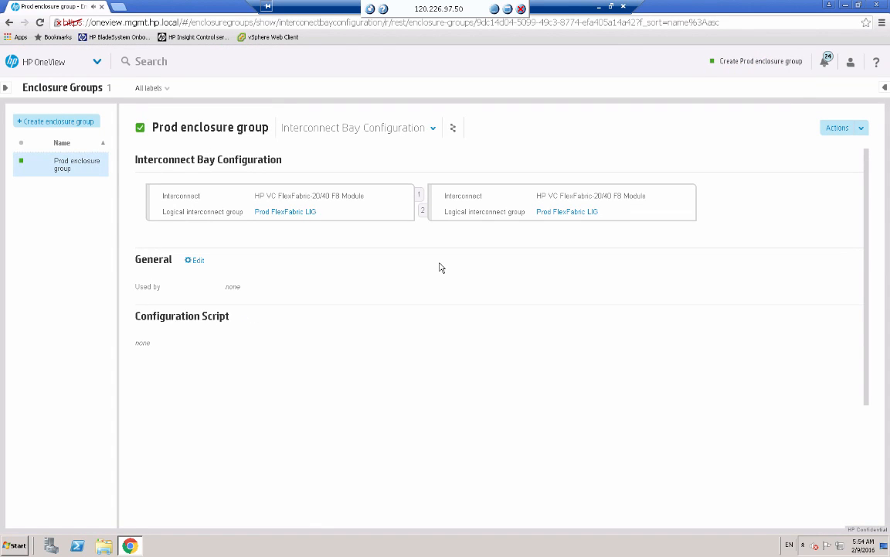
Display the Map view of Prod enclosure group to examine its relationships with other resources.
click(434, 128)
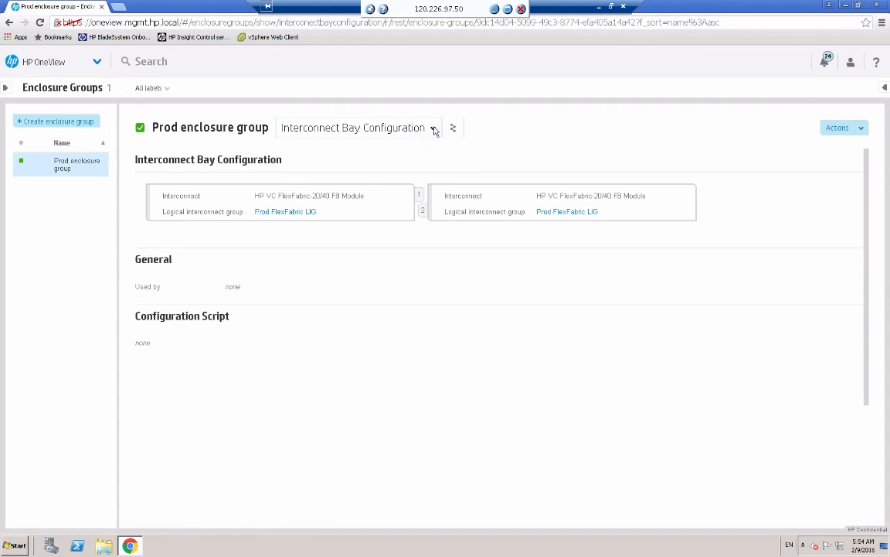
click(298, 225)
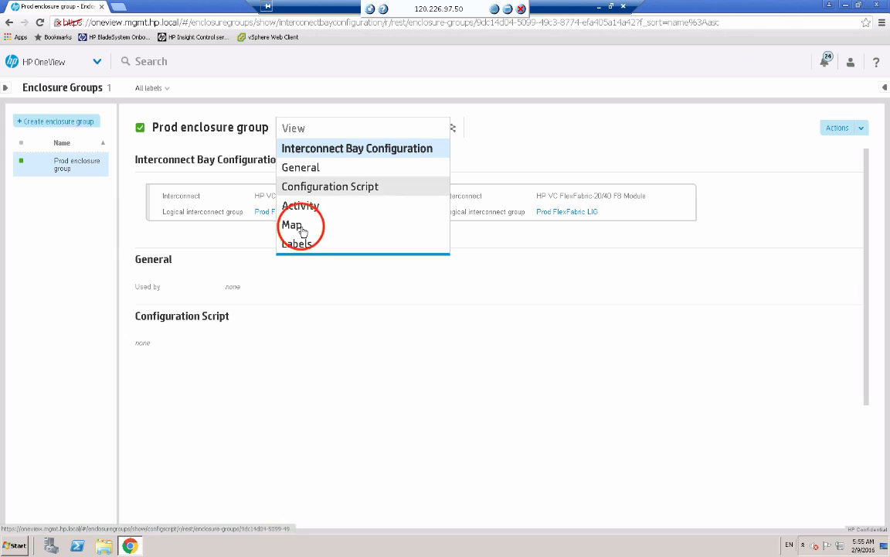